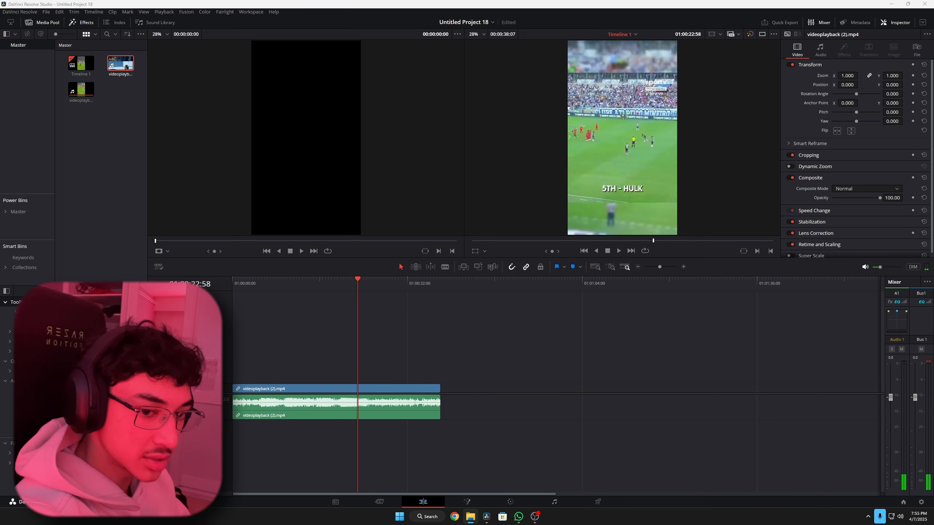
- Place videoplayback (1).mp4 after videoplayback (2).mp4, replace its audio with a copy of the first clip's, and trim the video to match
left_click_drag(120, 63, 456, 385)
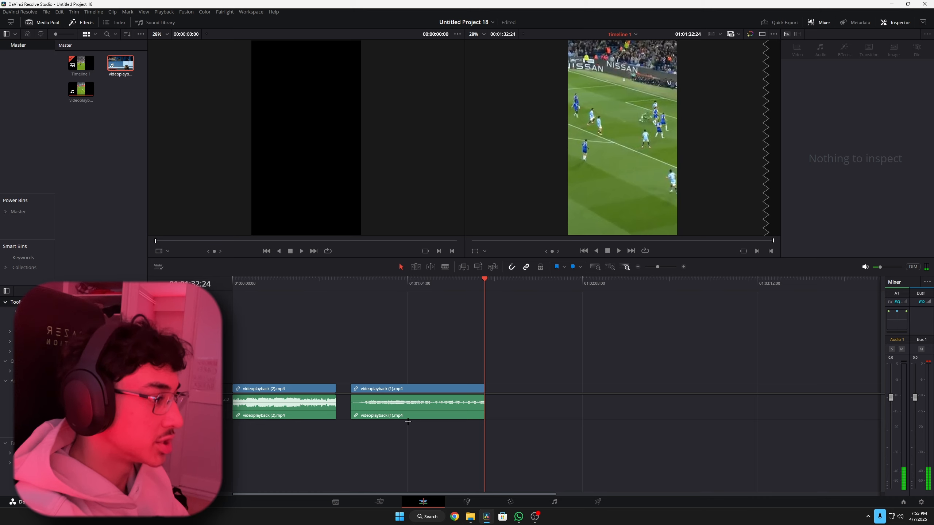
left_click(453, 403, "alt")
key("Delete")
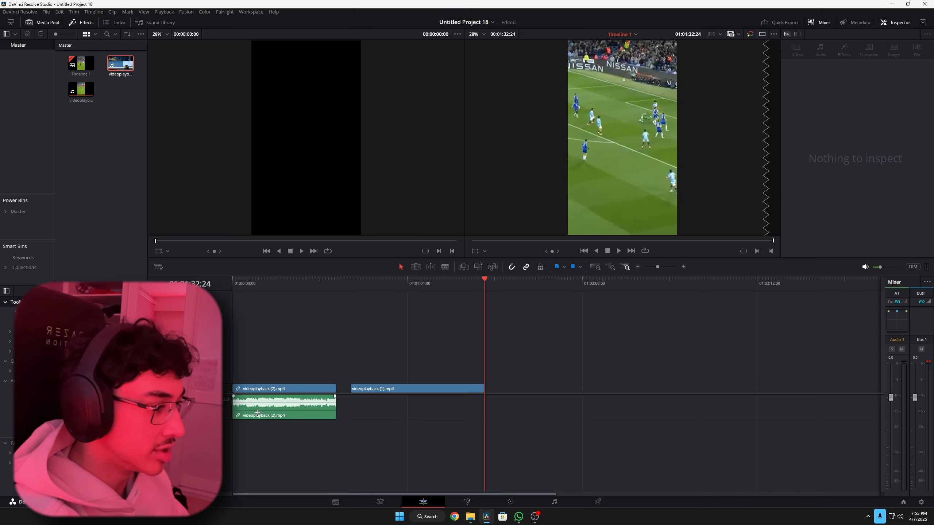
left_click_drag(257, 412, 375, 413)
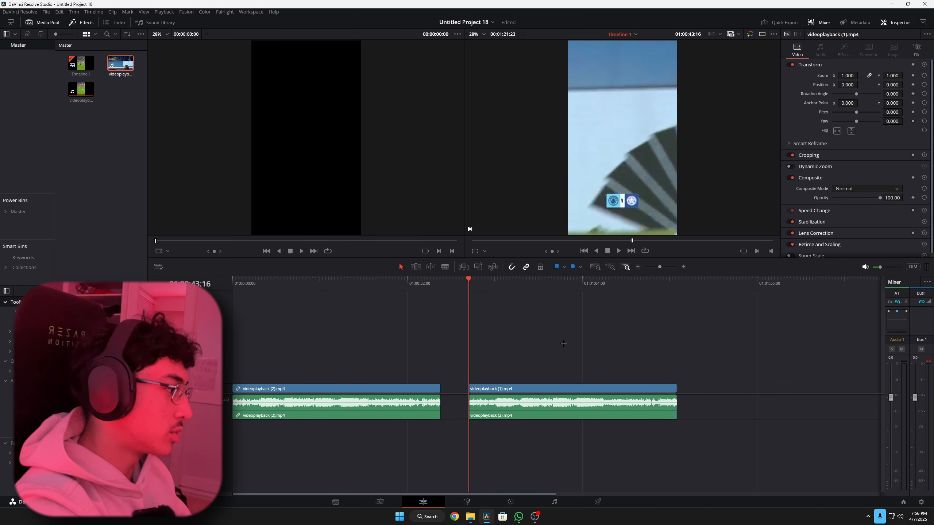
scroll(561, 343, "down", 1)
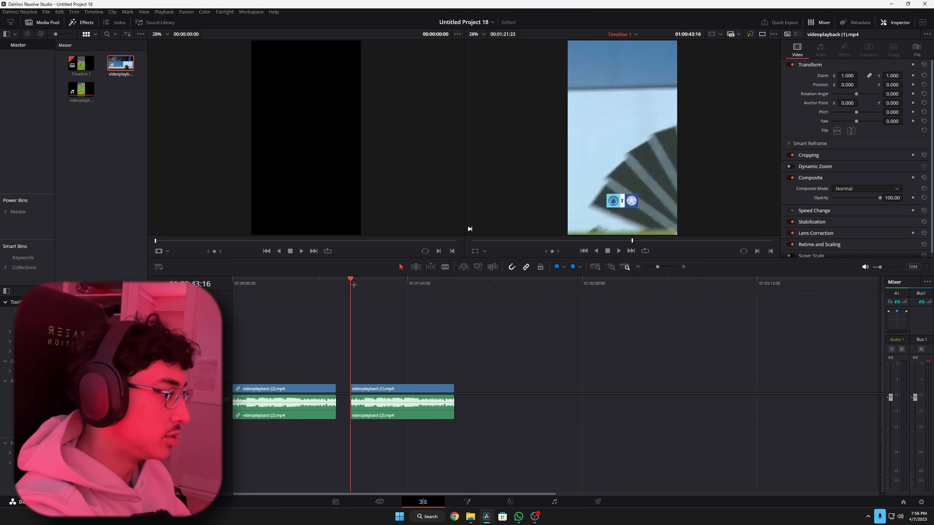
- Split the videoplayback (1).mp4 clip and the audio beneath it into ten consecutive segments
left_click_drag(353, 285, 388, 335)
scroll(388, 336, "up", 3)
left_click_drag(493, 286, 519, 294)
key("ctrl+b")
key("ctrl+b")
key("ctrl+b")
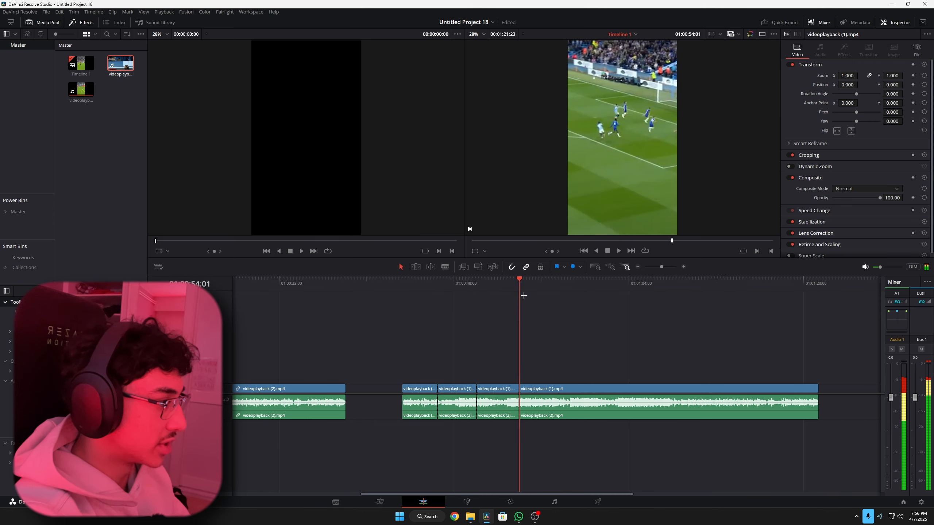
left_click_drag(705, 293, 484, 359)
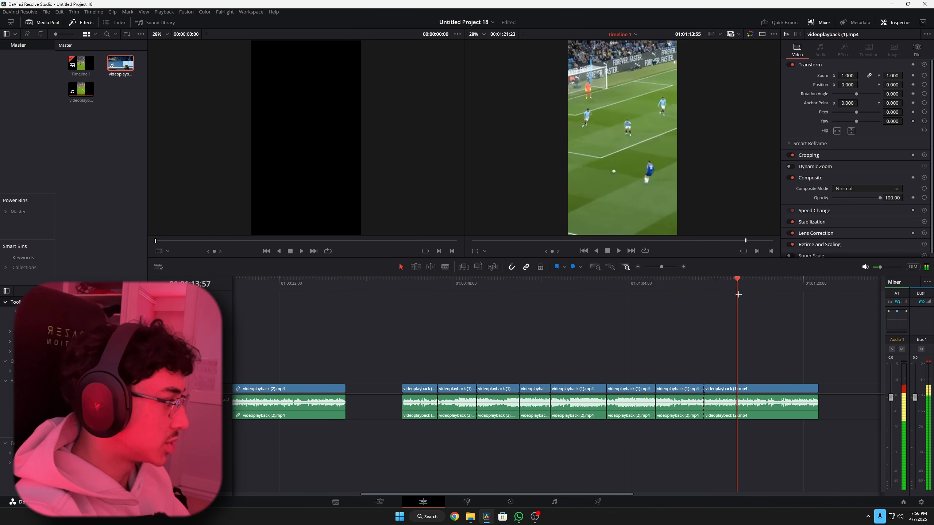
key("ctrl+b")
key("ctrl+b")
- Duplicate all the split video segments onto the video track directly above them
scroll(479, 362, "down", 3)
scroll(479, 362, "up", 3)
left_click_drag(721, 357, 577, 389)
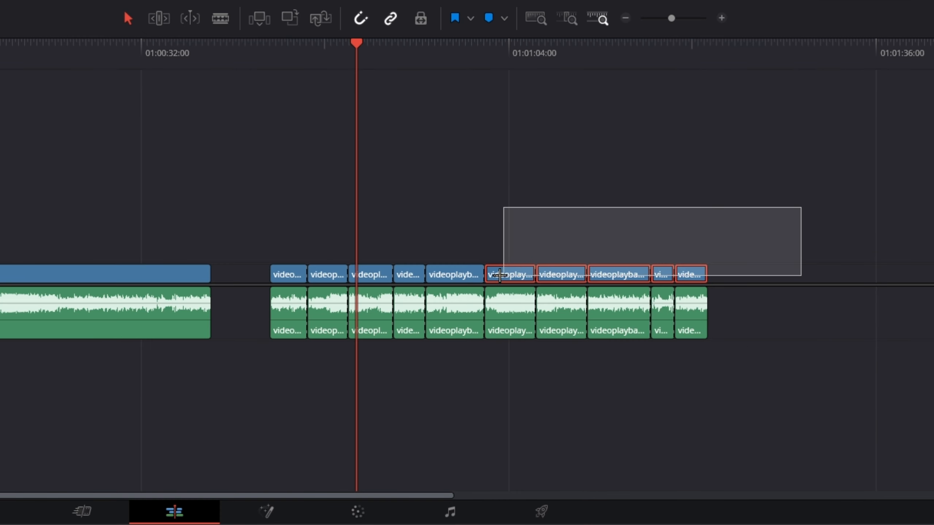
left_click_drag(500, 275, 283, 260)
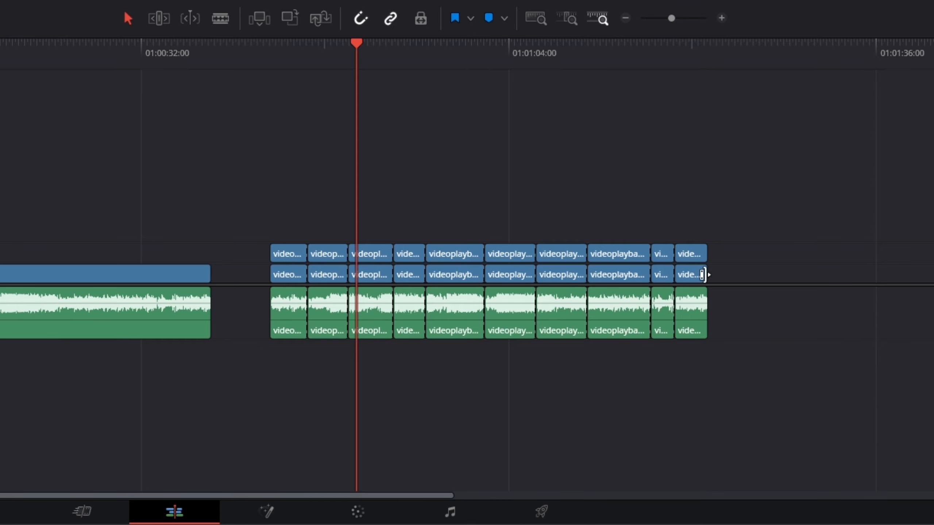
- Combine the lower-track video segments into a compound clip named BLUR BG
left_click_drag(740, 272, 266, 278)
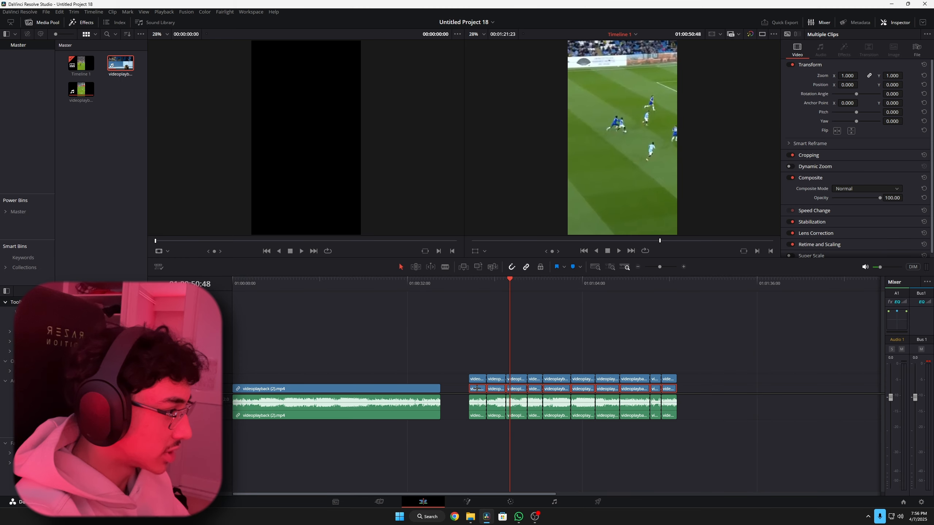
right_click(477, 389)
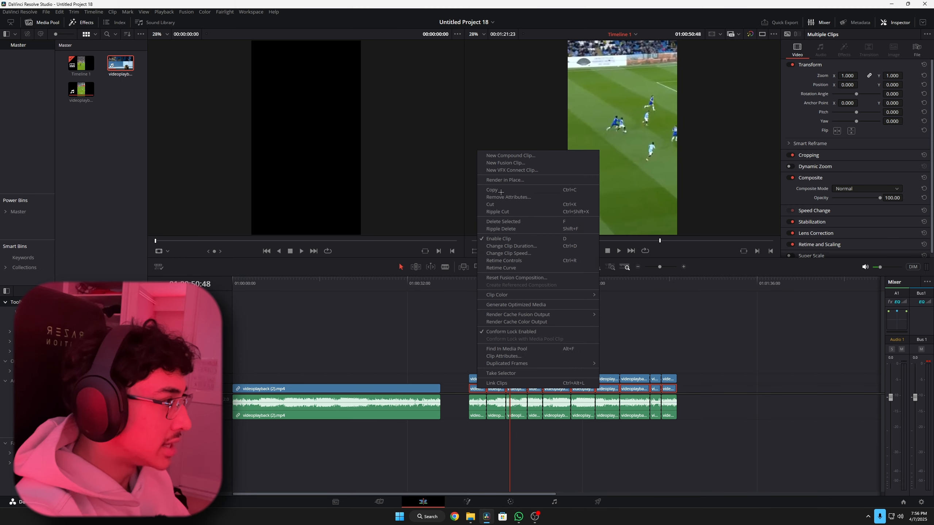
left_click(506, 158)
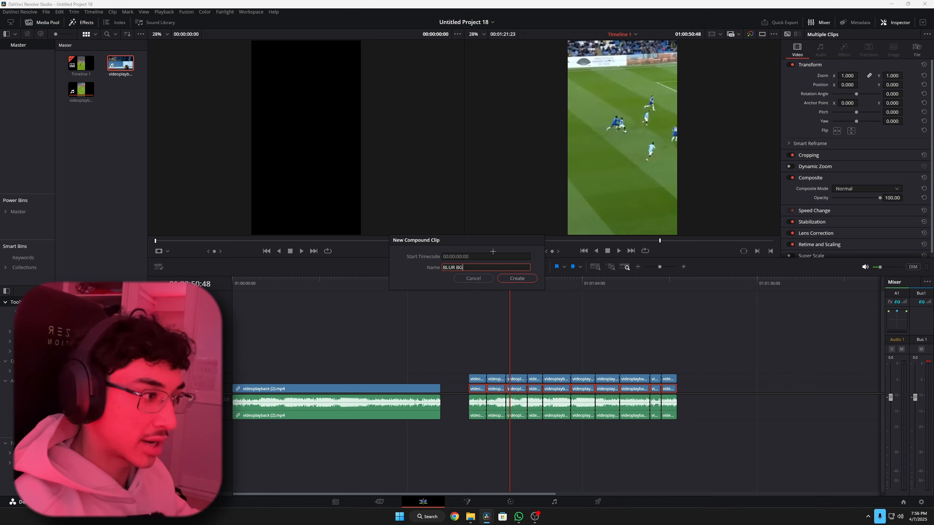
type("BLUR BG")
left_click(520, 279)
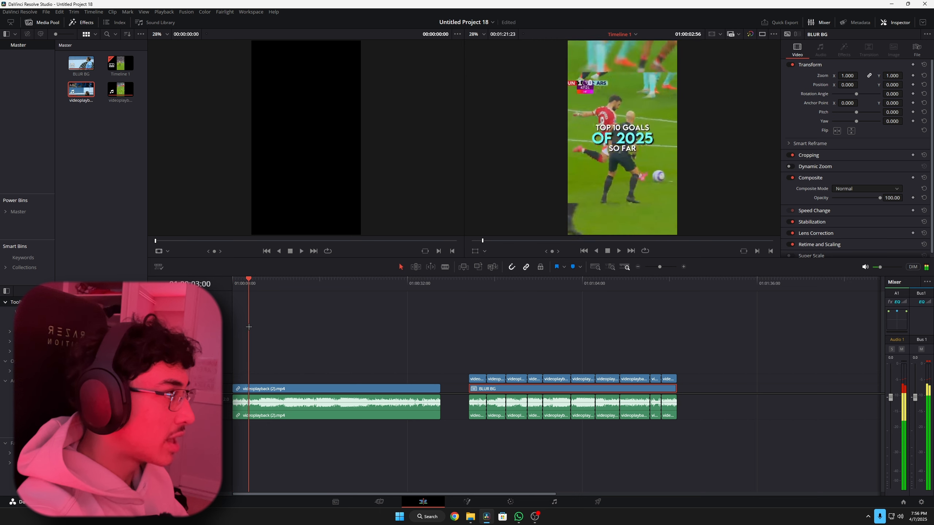
- Combine the upper-track video segments into a compound clip named CLEAN FOOTAGE and set its zoom to 0.750
left_click(247, 283)
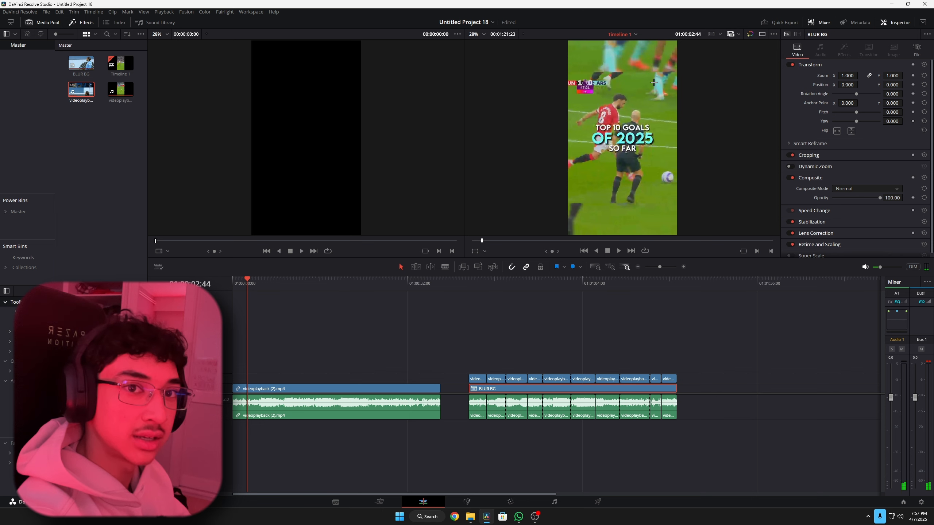
left_click(473, 284)
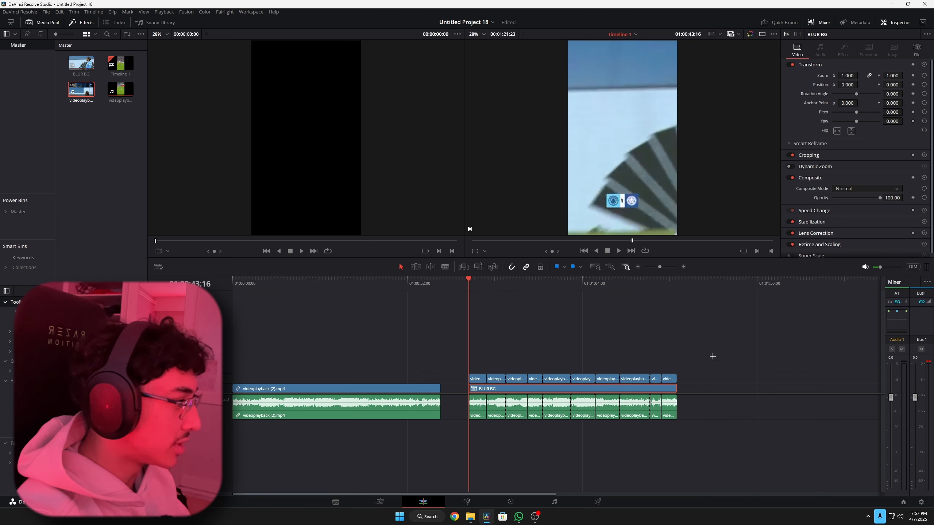
left_click_drag(685, 351, 475, 377)
right_click(475, 378)
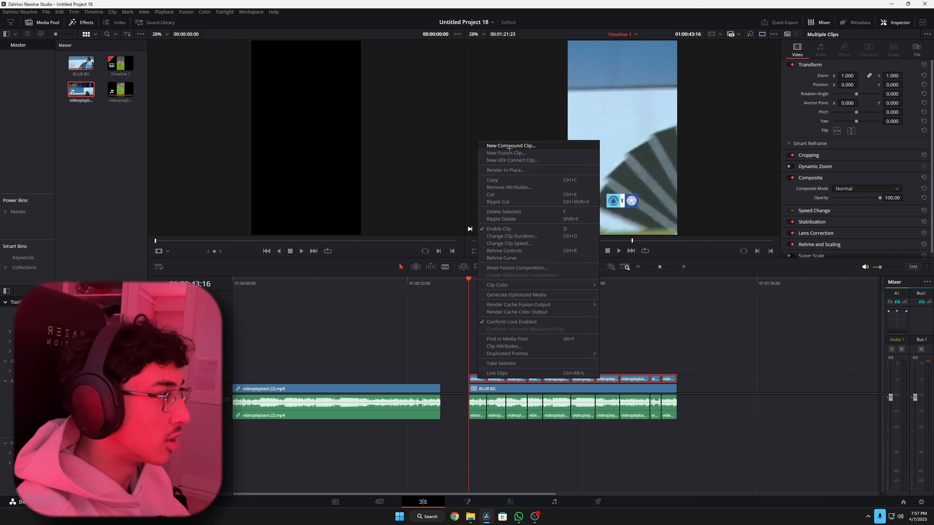
left_click(511, 146)
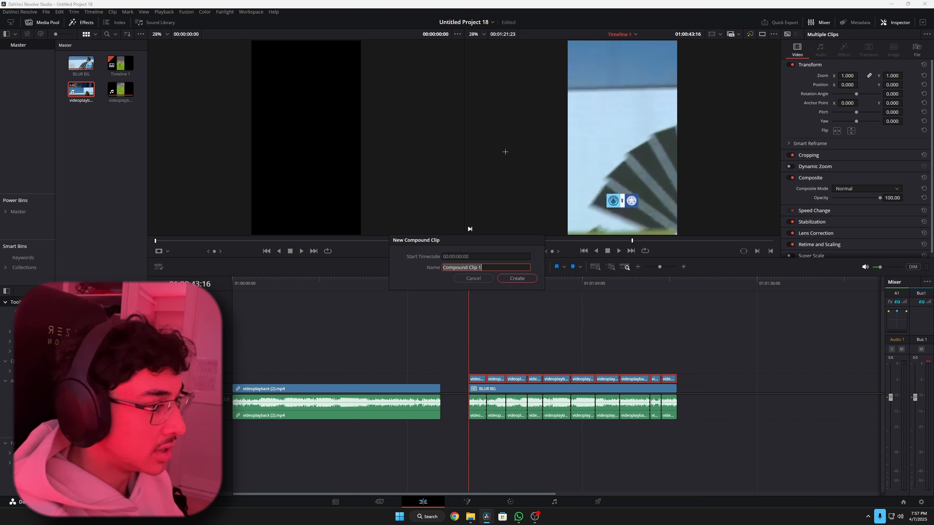
type("CLEAN FOOTAGE")
key("Return")
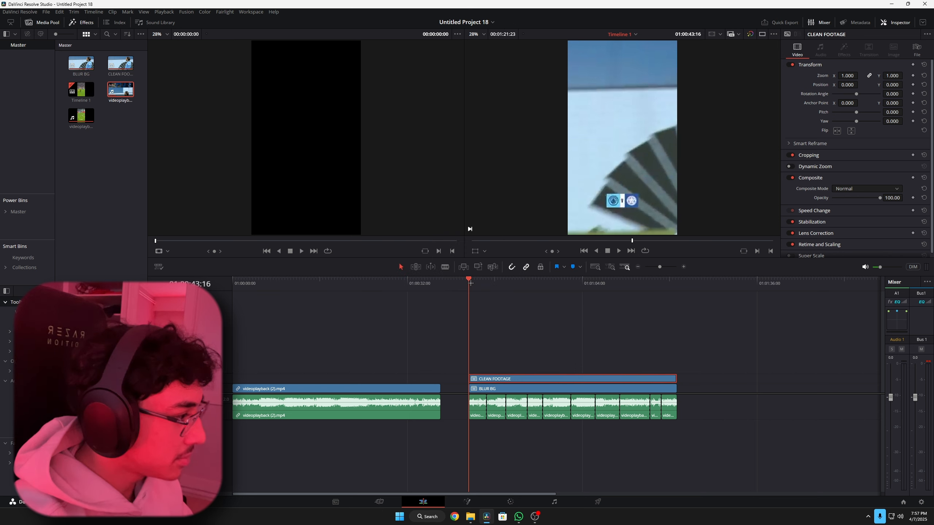
key("space")
left_click_drag(847, 76, 838, 75)
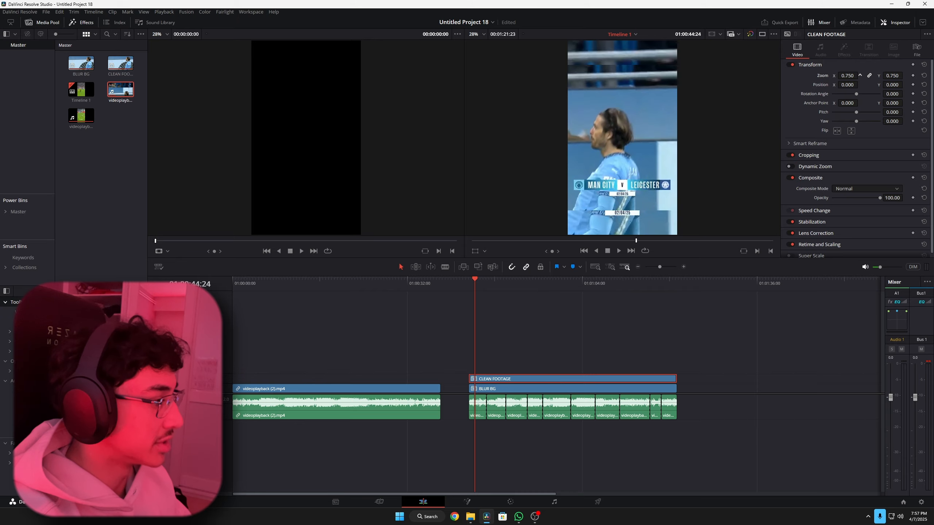
- Apply the Gaussian Blur effect to the BLUR BG clip with horizontal and vertical strength 0.488, and play back the result
left_click(510, 387)
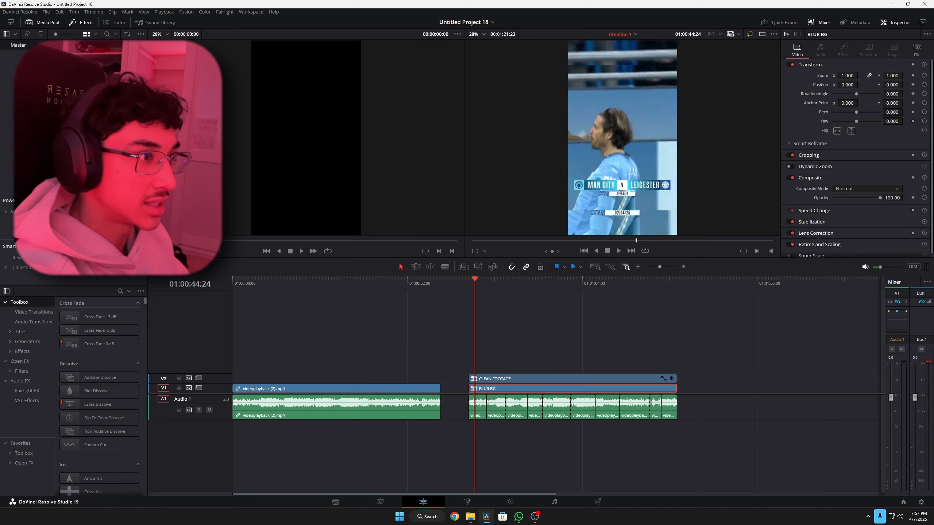
left_click(84, 23)
left_click(85, 23)
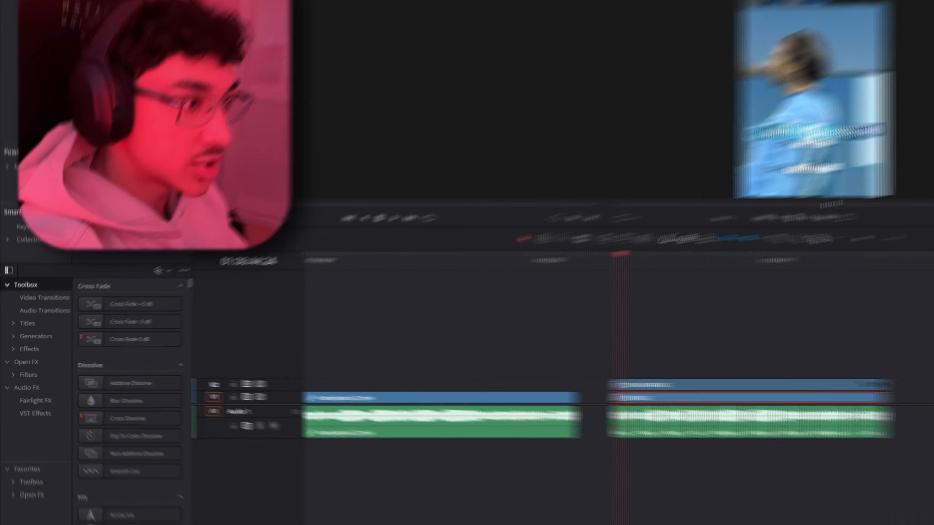
left_click(120, 291)
type("GAUSSIAN")
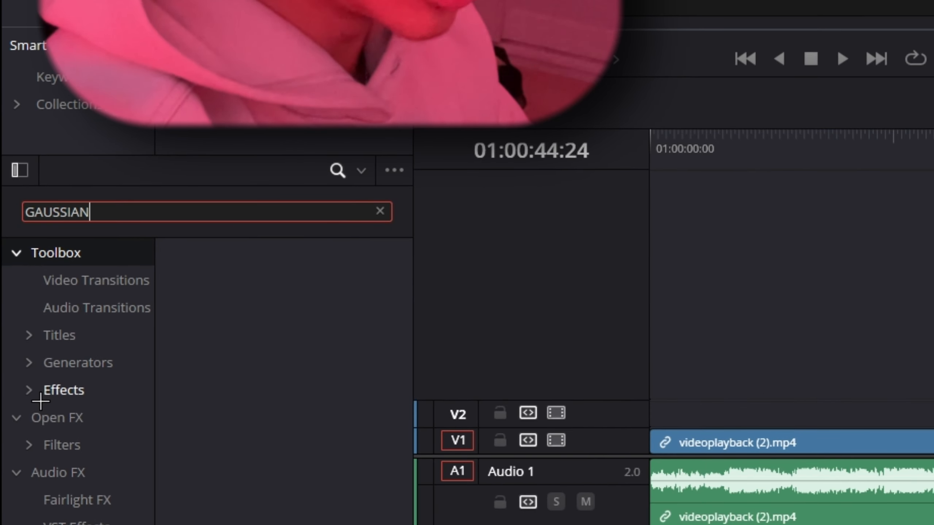
left_click(41, 416)
left_click_drag(306, 295, 502, 391)
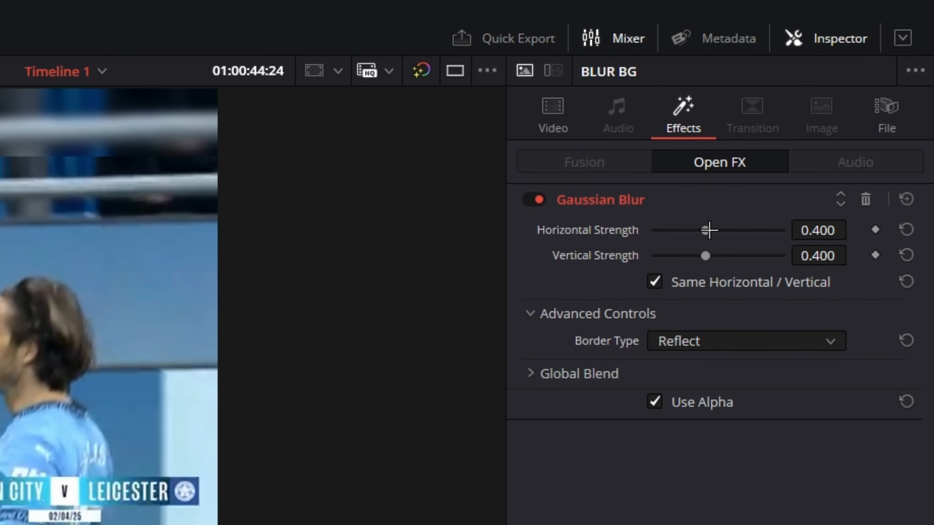
left_click_drag(776, 164, 788, 163)
left_click_drag(722, 227, 716, 225)
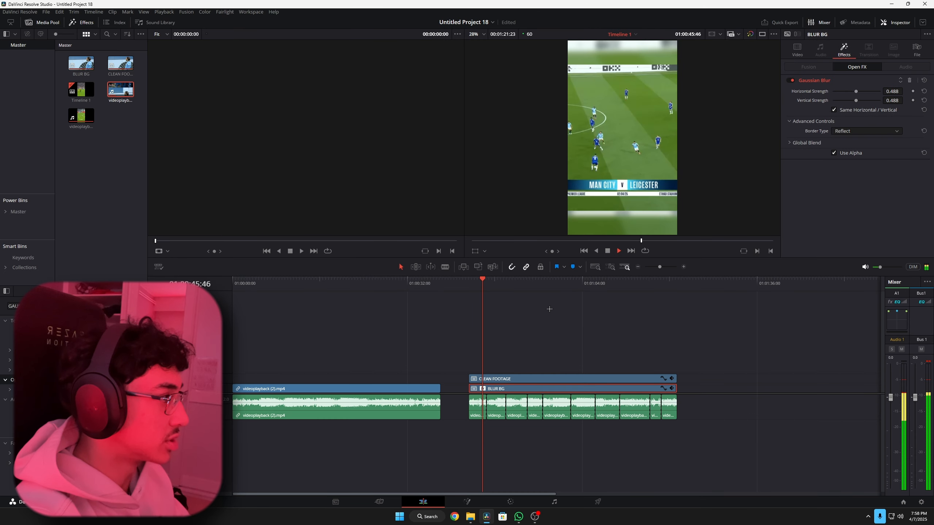
key("space")
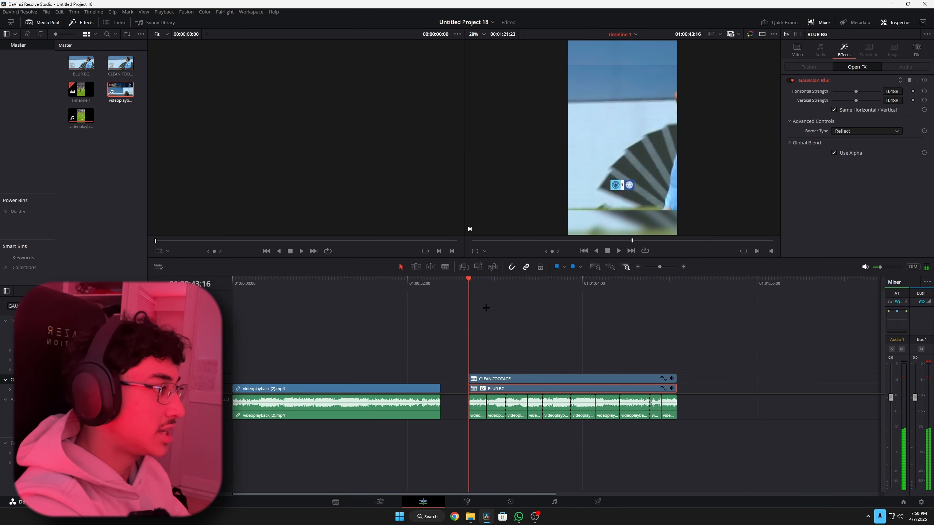
- Add a Text+ title above CLEAN FOOTAGE, aligned with the clip's start, and lengthen it
left_click_drag(287, 283, 236, 296)
key("space")
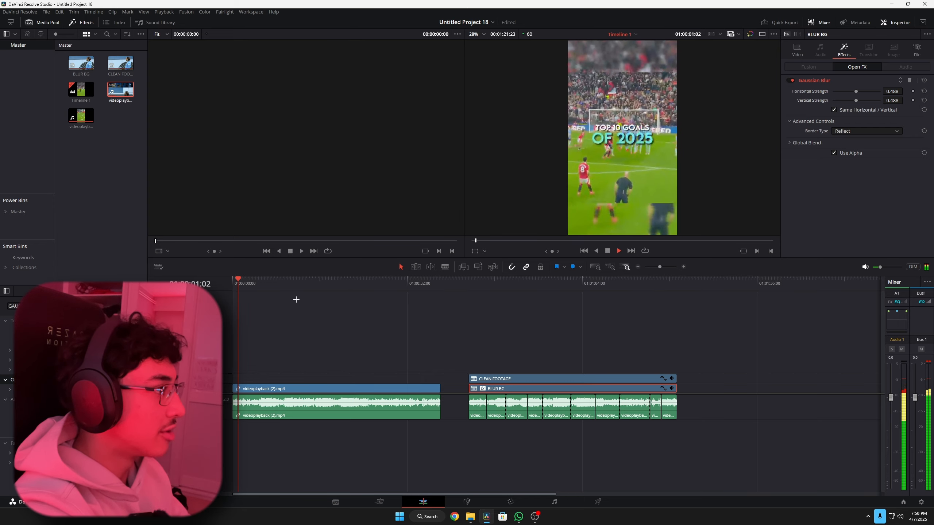
key("space")
key("ctrl+minus")
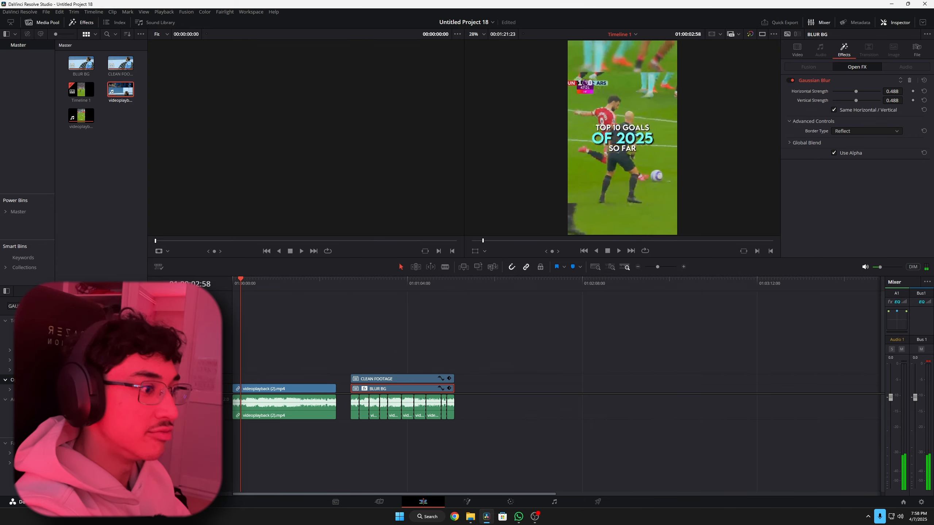
double_click(26, 306)
key("BackSpace")
left_click(24, 350)
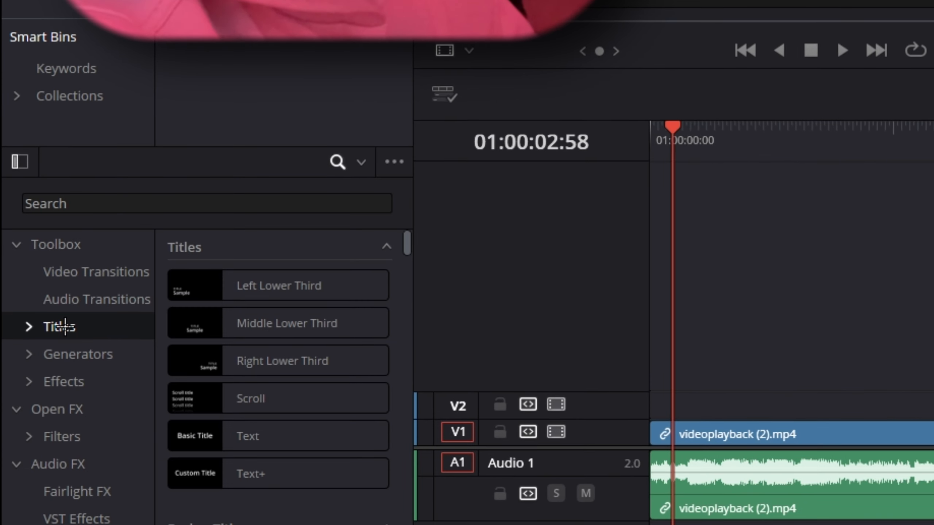
left_click_drag(246, 475, 350, 369)
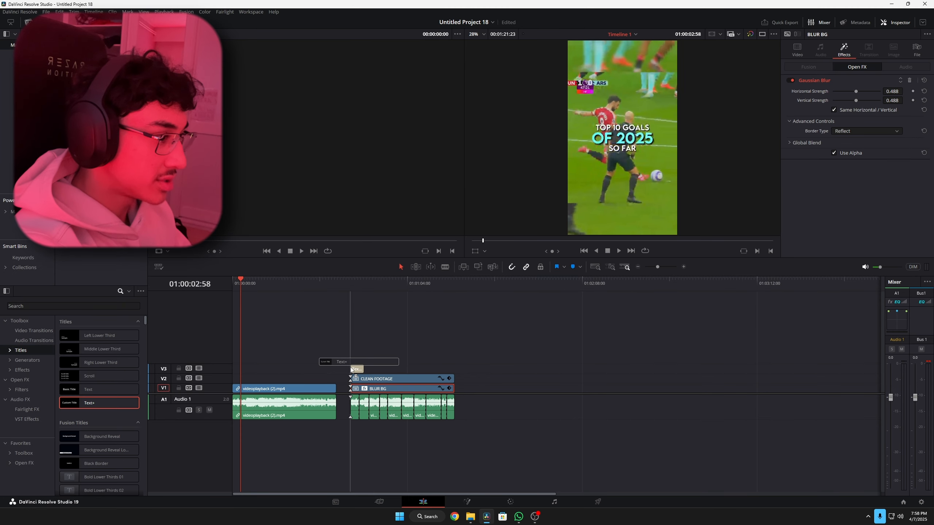
left_click_drag(360, 283, 350, 282)
key("ctrl+equal")
key("ctrl+equal")
left_click_drag(611, 369, 658, 369)
left_click(627, 370)
- Change the Text+ title's font to Organetto
left_click(874, 168)
type("org")
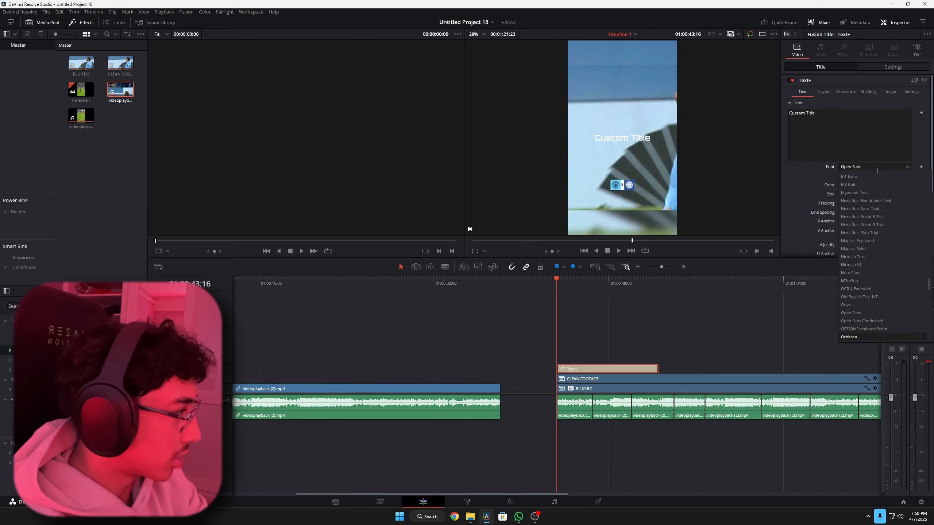
key("Return")
- Replace the title text with "TOP 10 GOALS", "OF 2025" and "SO FAR" on three lines, and set its size to about 0.169
left_click(851, 117)
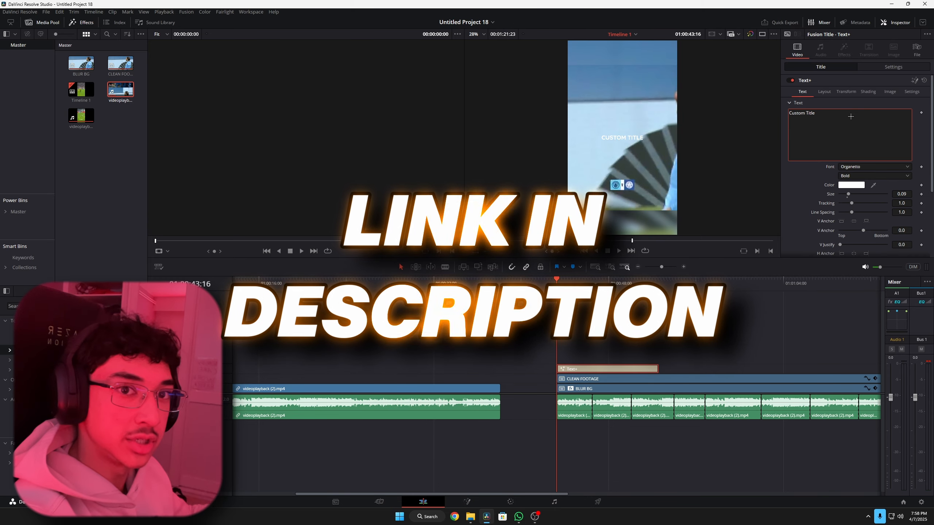
left_click_drag(876, 140, 788, 132)
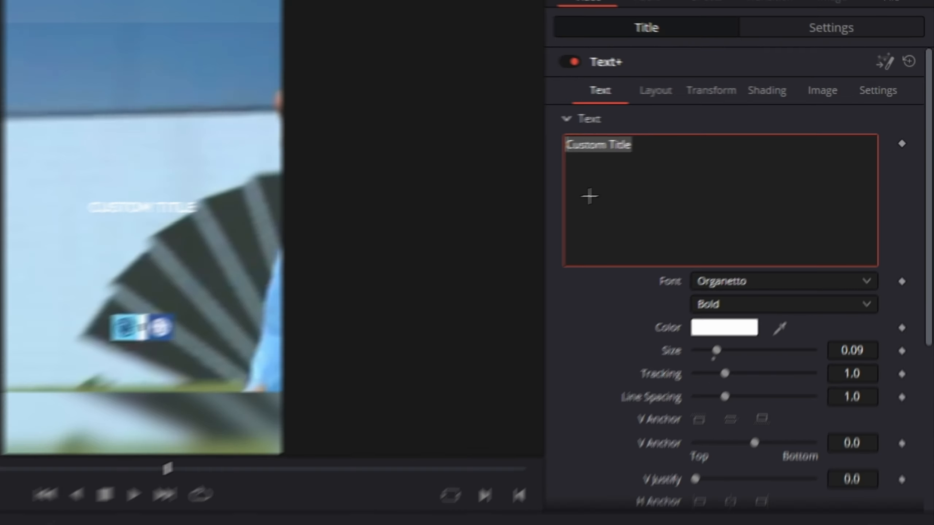
type("TOP 10")
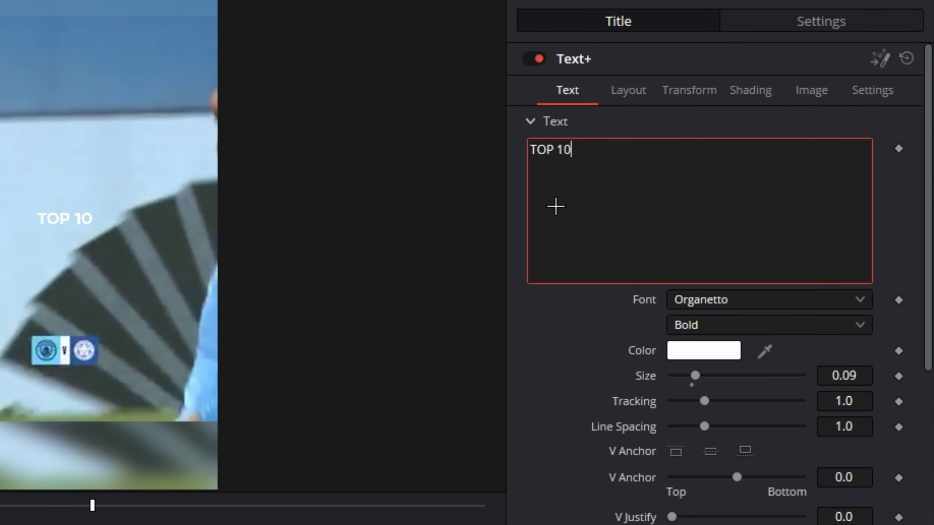
type(" GOALS")
key("Return")
type("OF 2025")
key("Return")
type("SP")
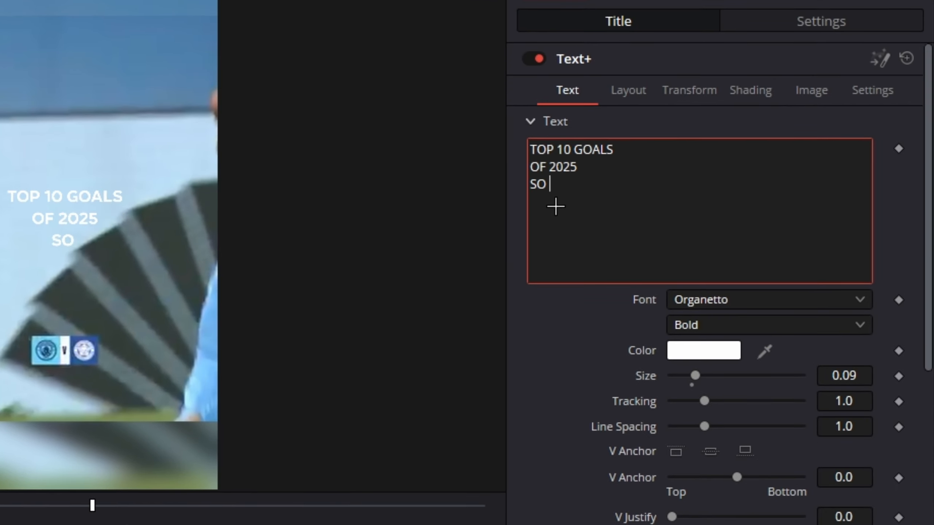
left_click_drag(694, 376, 713, 376)
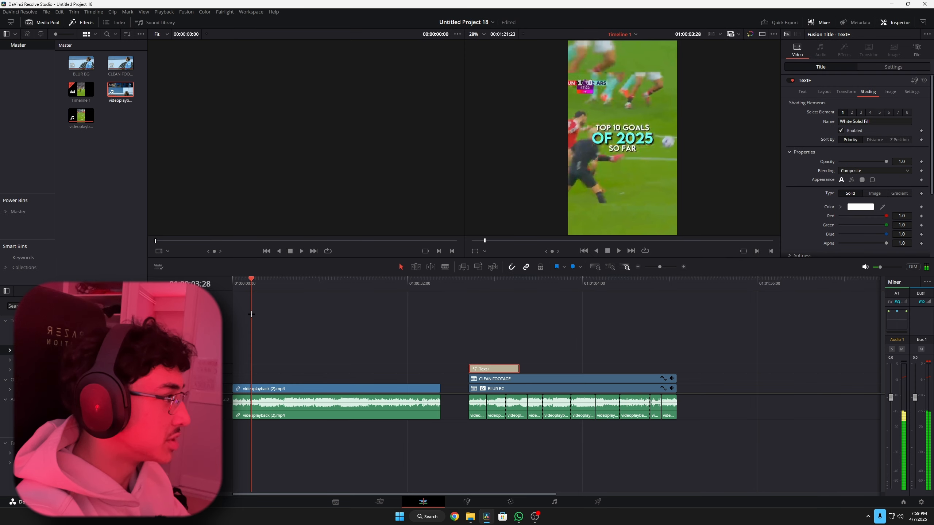
- Check the reference title's styling and apply Drop Shadow to the Text+ title with strength 1.000, drop distance 0.005 and blur 0.303
left_click_drag(251, 314, 251, 314)
scroll(617, 166, "up", 4)
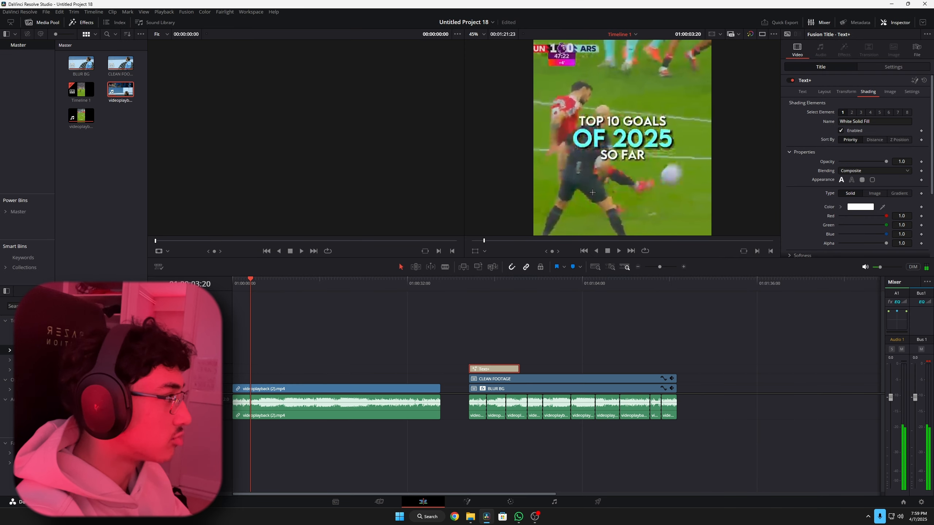
left_click(467, 285)
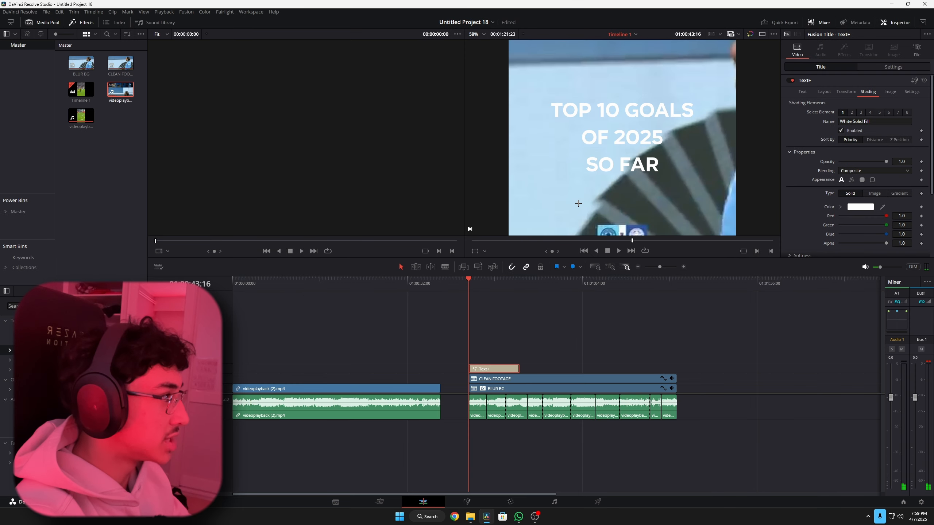
left_click(102, 306)
type("D")
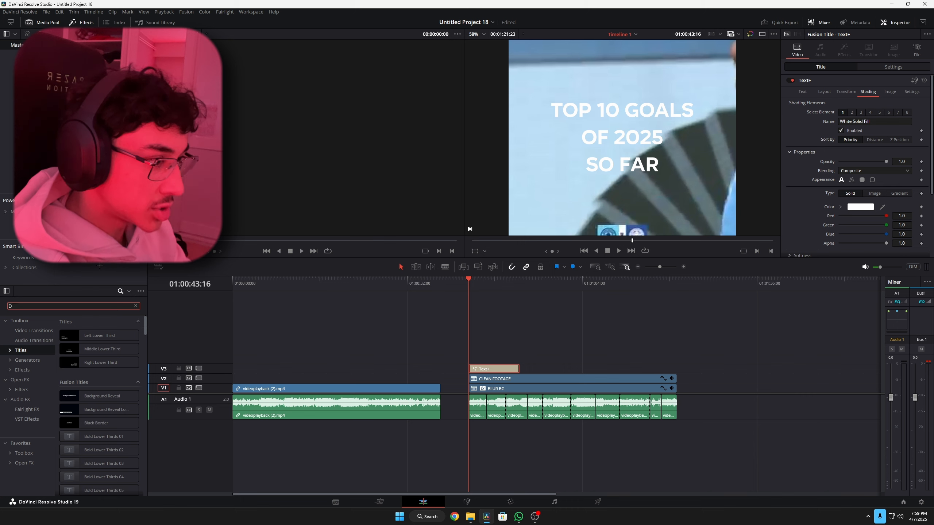
type("ROP")
left_click(28, 380)
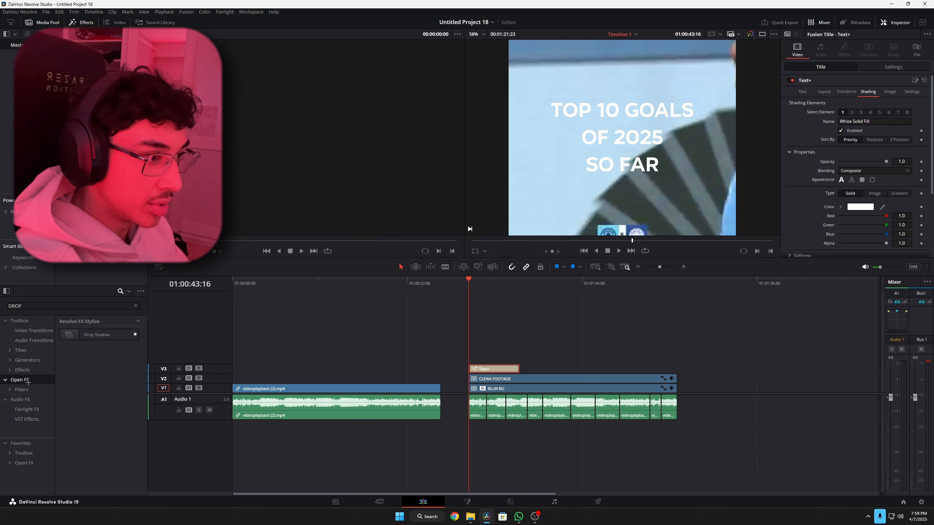
left_click_drag(96, 335, 479, 369)
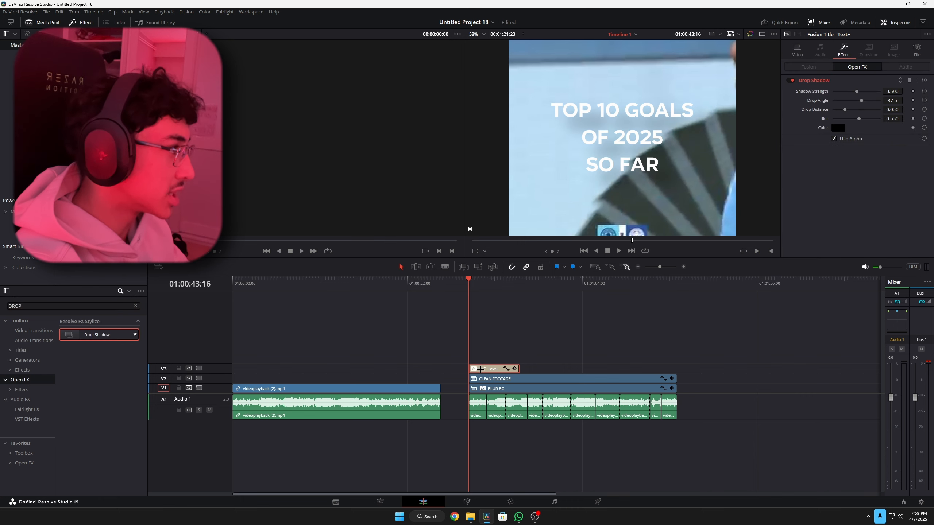
left_click_drag(857, 91, 834, 108)
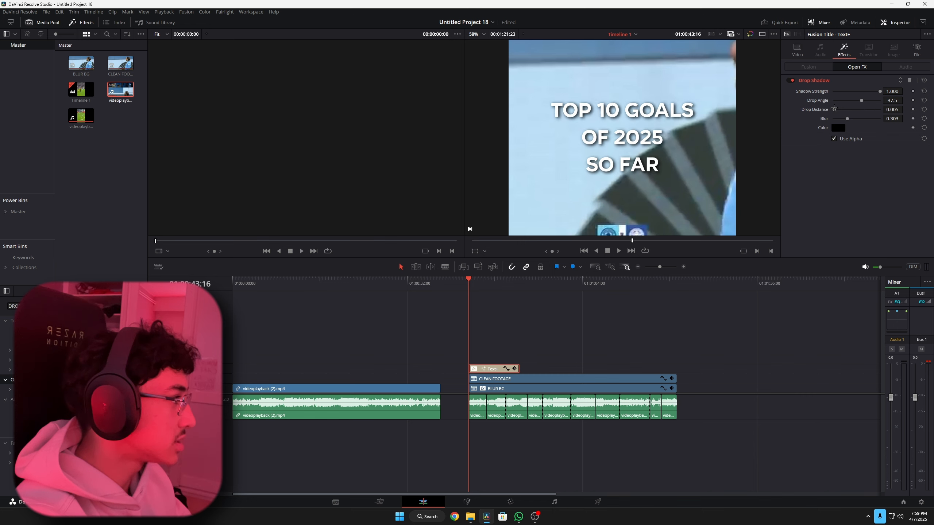
- Add a second Drop Shadow to the Text+ title with strength 0.604, drop distance 0.008 and blur 0.194, comparing it with the reference title
left_click_drag(833, 108, 834, 108)
left_click_drag(97, 335, 486, 370)
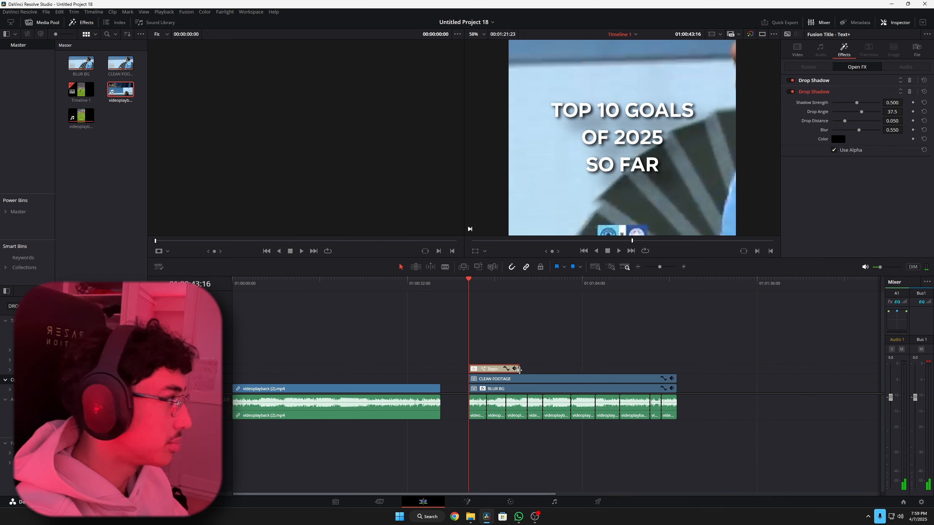
left_click_drag(858, 131, 861, 102)
left_click_drag(320, 282, 246, 283)
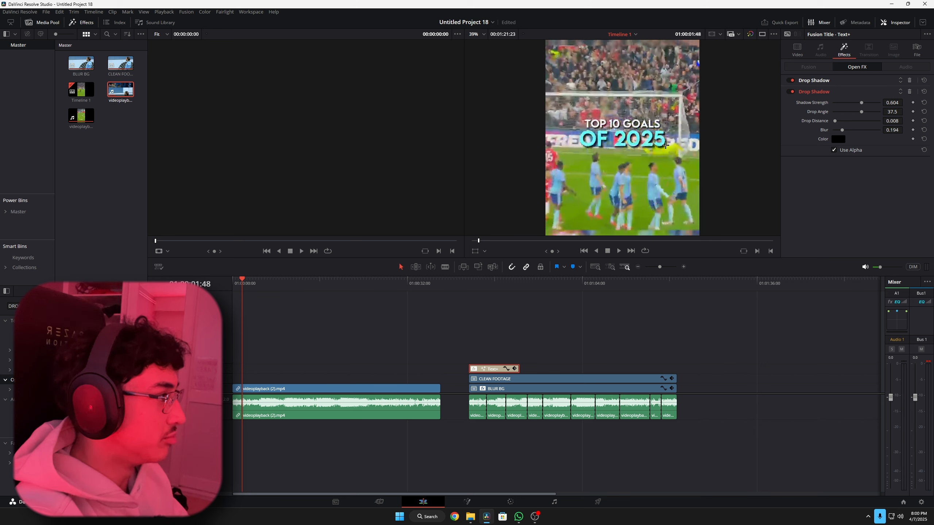
left_click(470, 282)
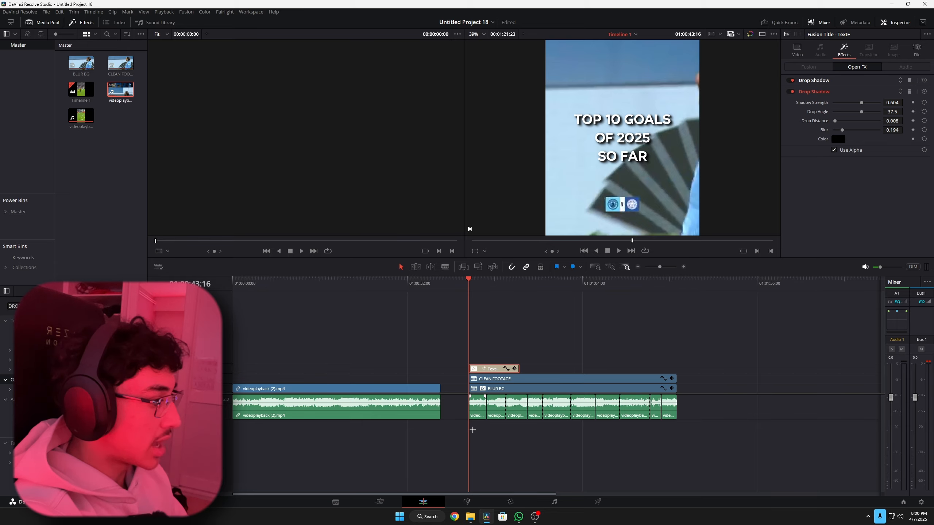
- Open the title in Fusion, apply Character Level Styling to its text, and display the modifier's settings
left_click(467, 501)
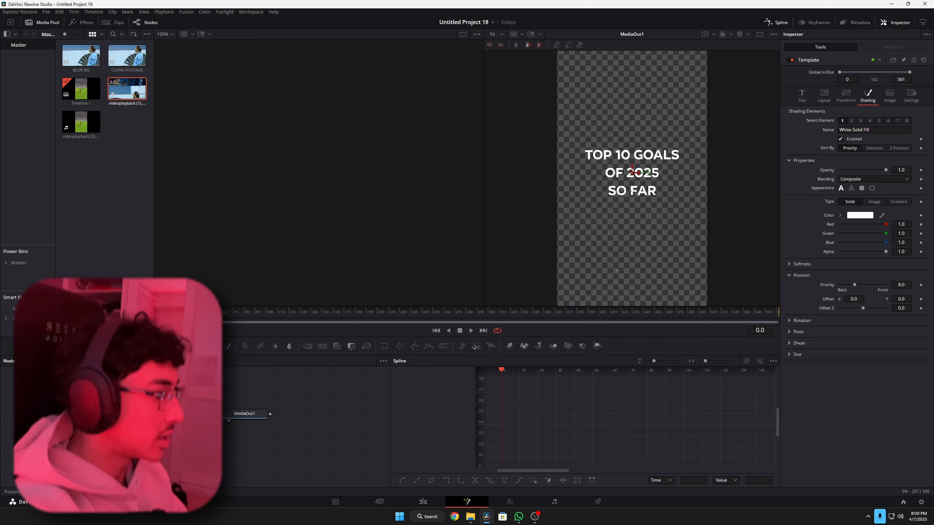
left_click(801, 95)
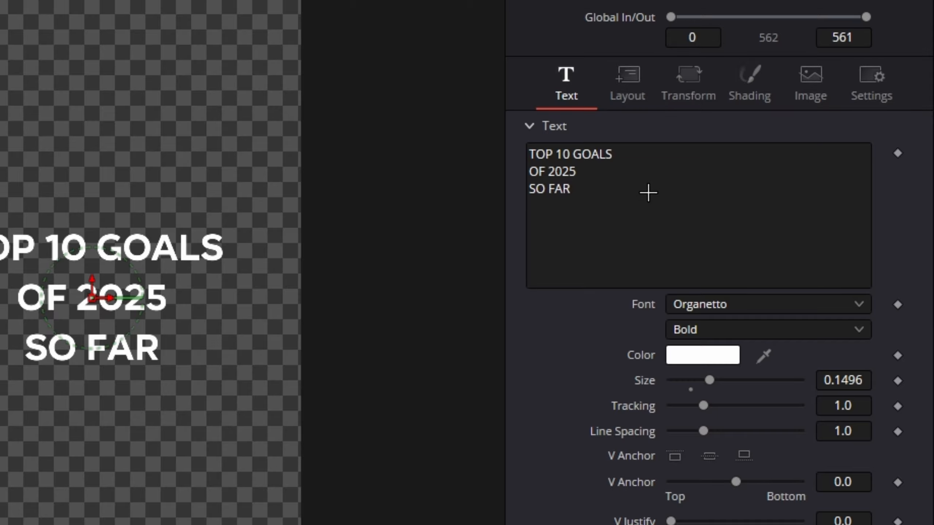
right_click(652, 186)
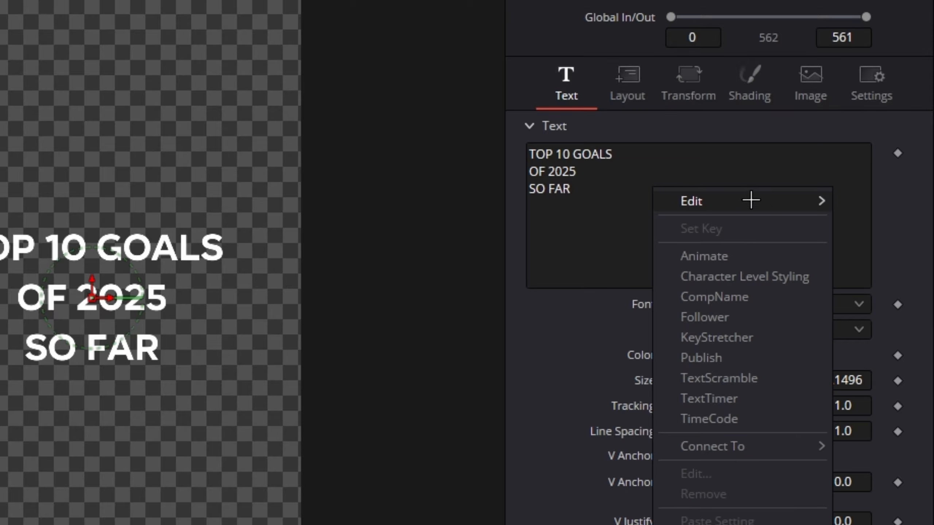
left_click(791, 275)
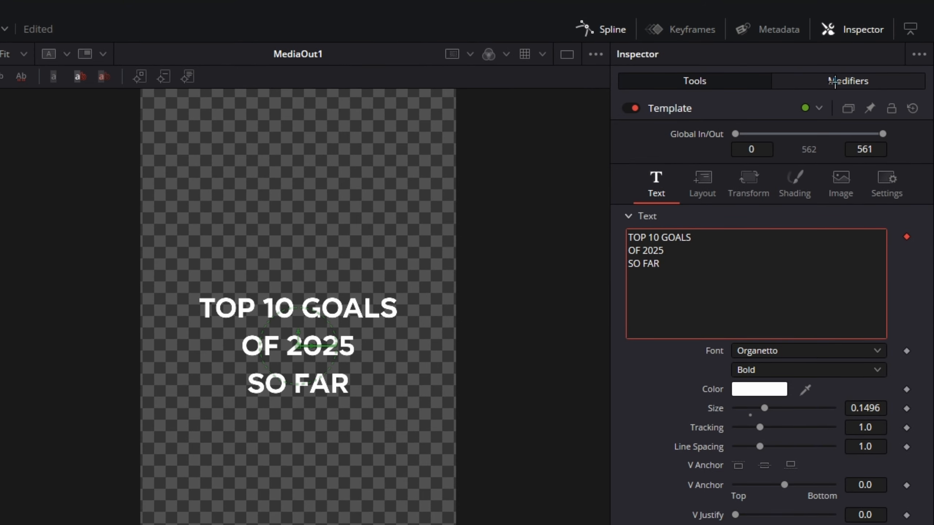
left_click(886, 47)
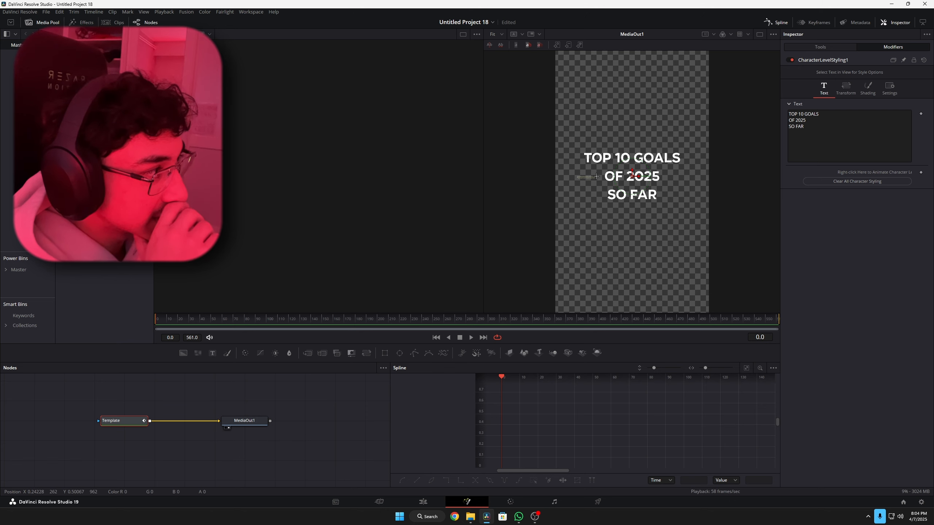
- Enlarge the "OF 2025" line to size 0.244 and colour it light cyan
left_click_drag(577, 177, 670, 176)
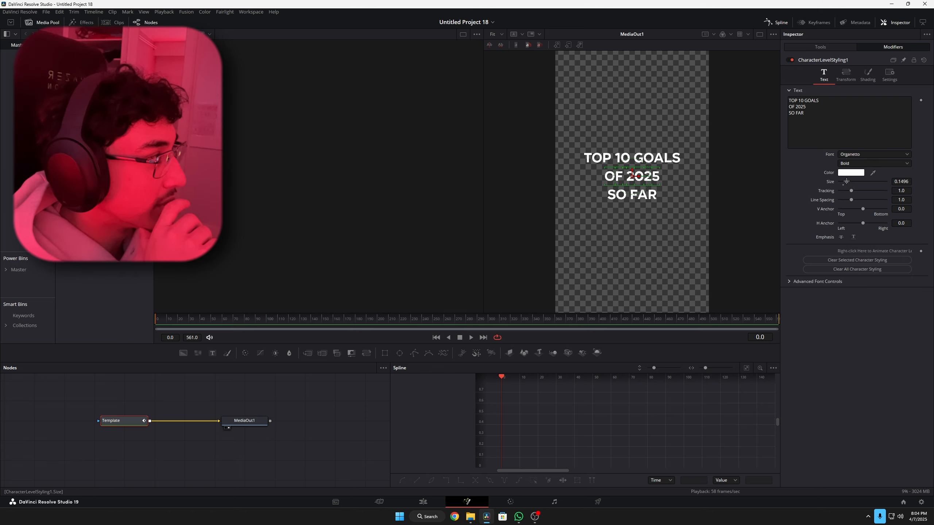
left_click_drag(846, 181, 849, 183)
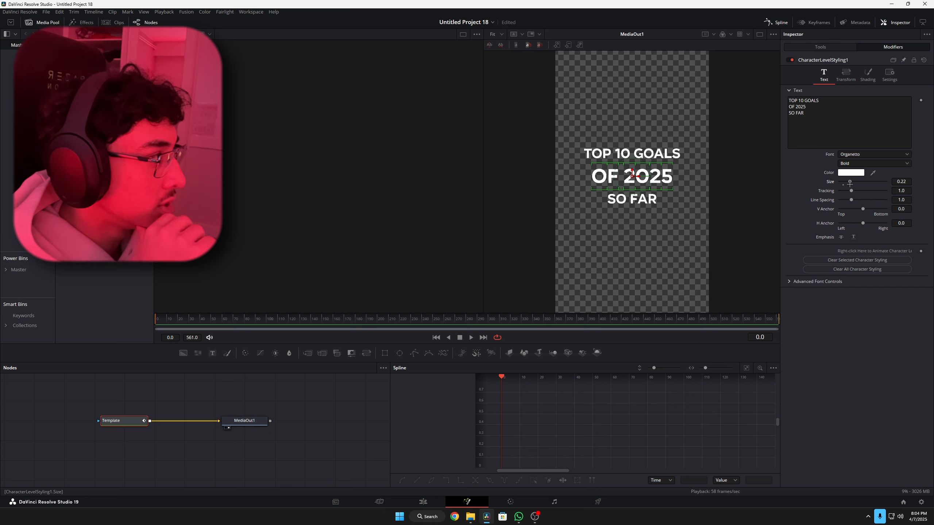
left_click_drag(849, 184, 850, 184)
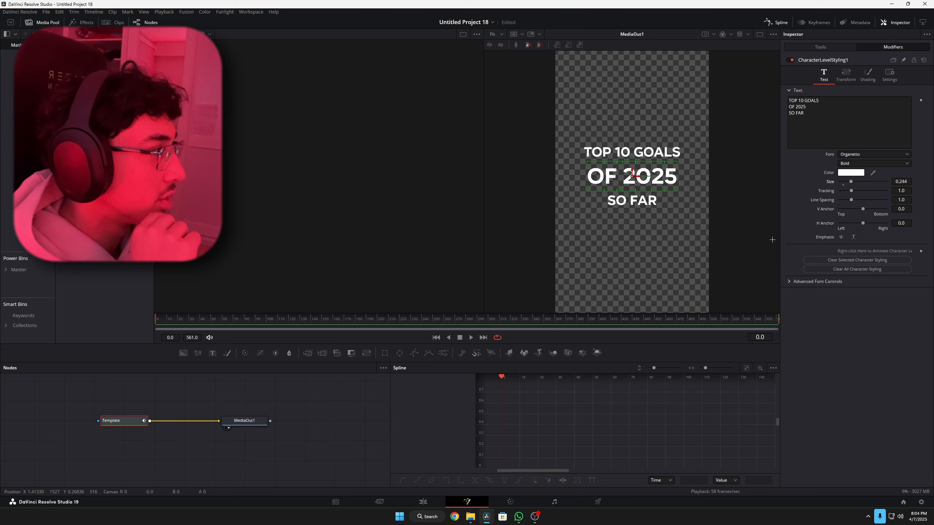
left_click(847, 173)
left_click(501, 223)
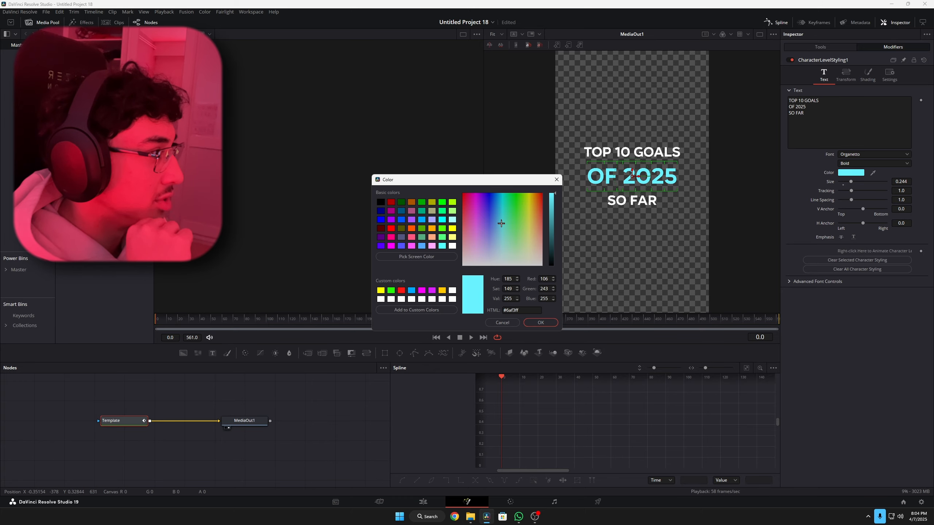
left_click(540, 322)
- Set the opacity of all three title lines to 0.0 and keyframe the character styling at frame 0
left_click(867, 73)
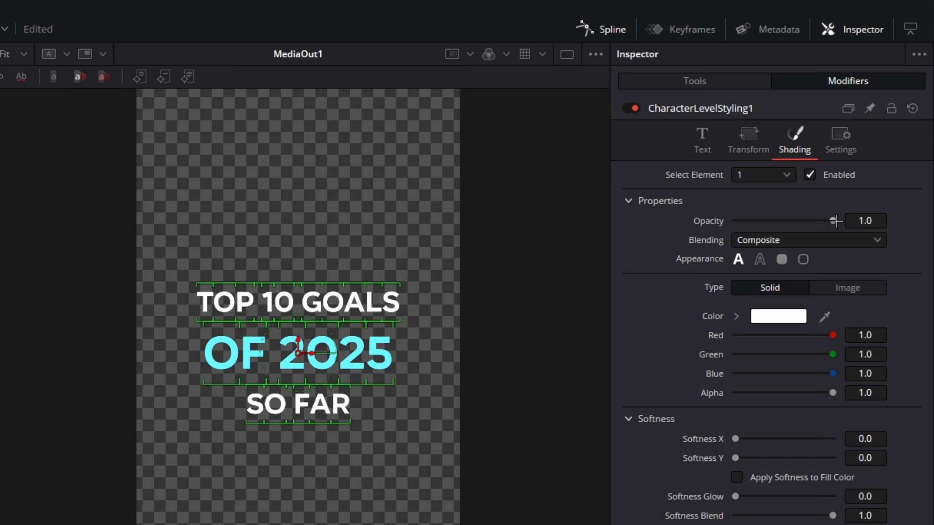
left_click_drag(836, 221, 724, 233)
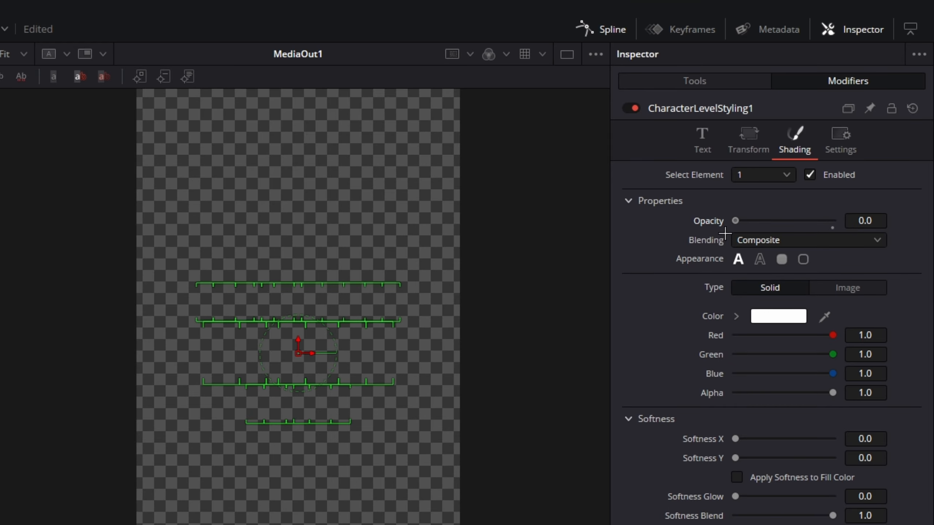
left_click(702, 140)
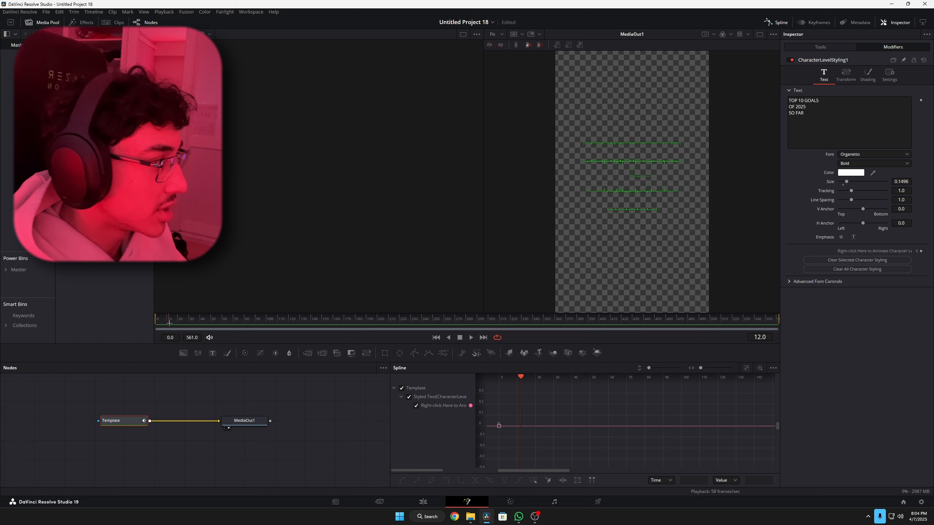
- Set the opacity of the "TOP 10 GOALS" line to 1.0 at frame 15
left_click_drag(538, 114, 700, 155)
left_click(868, 75)
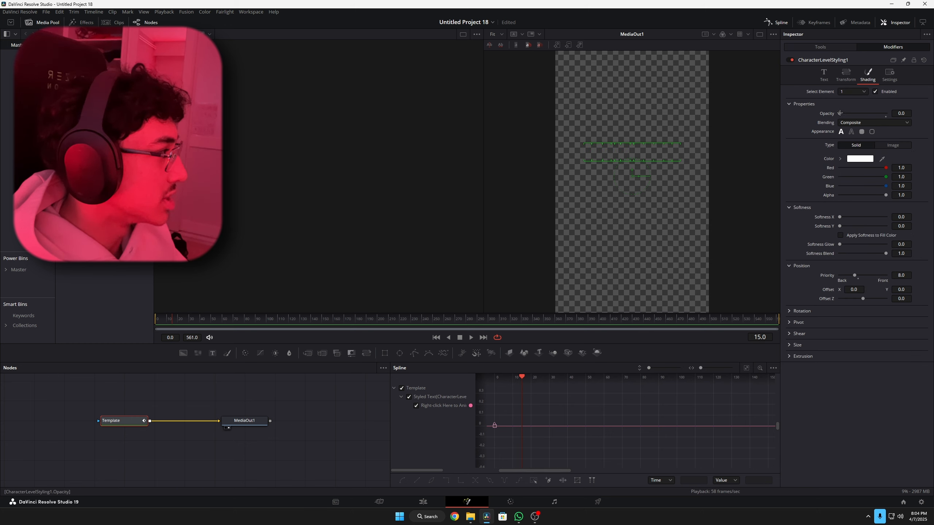
left_click_drag(840, 113, 889, 114)
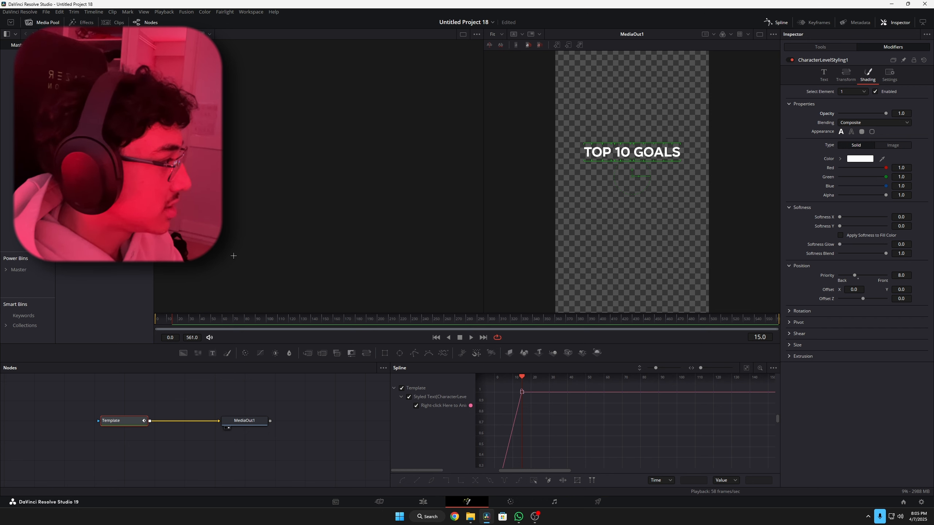
- Advance to frame 35 and set the opacity of the "OF 2025" line to 1.0 there
key("Right")
key("Right")
key("Right")
key("Right")
key("Right")
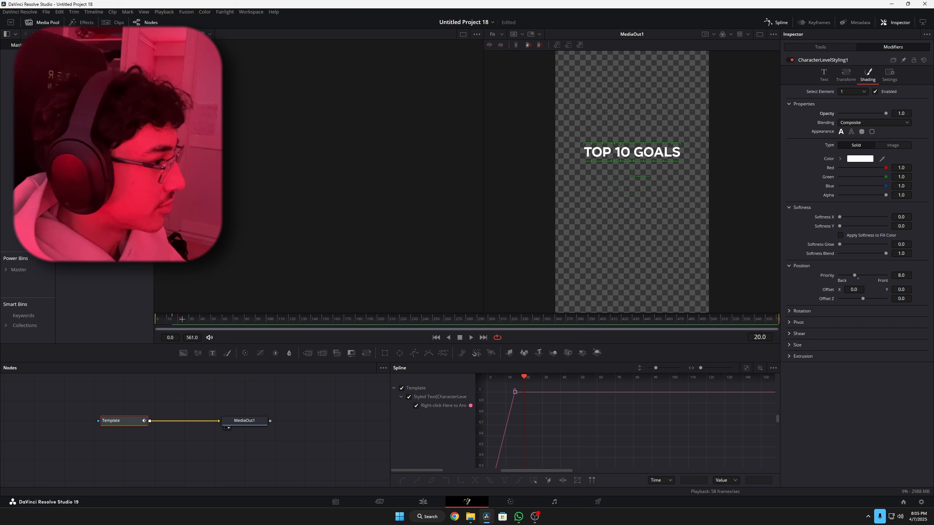
left_click_drag(621, 174, 683, 181)
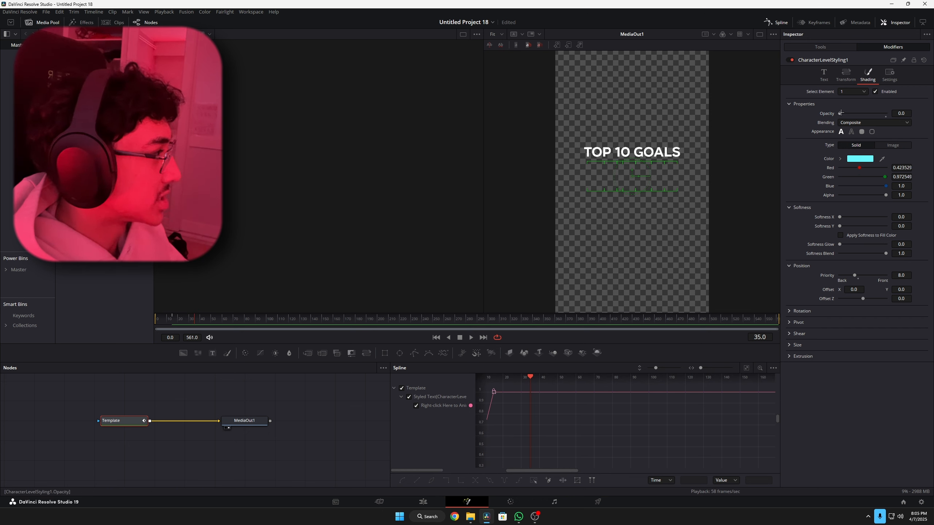
left_click_drag(841, 113, 886, 113)
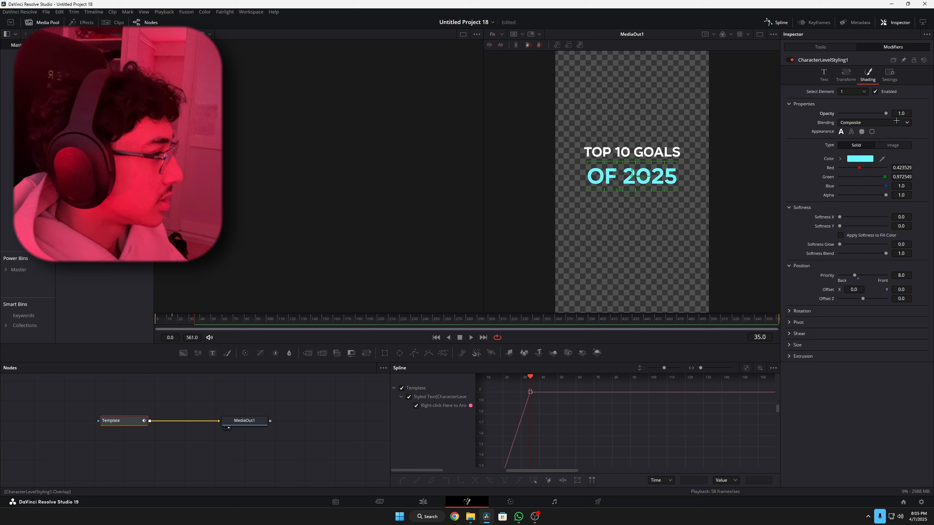
- Bring in the "SO FAR" line at frame 55 and play the title animation from the start
left_click_drag(193, 319, 201, 320)
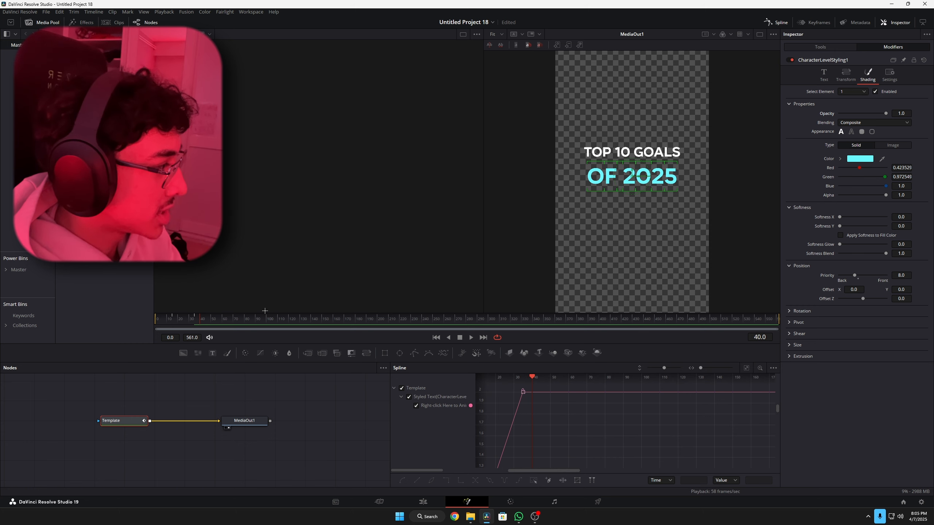
left_click(216, 319)
left_click_drag(578, 243, 704, 219)
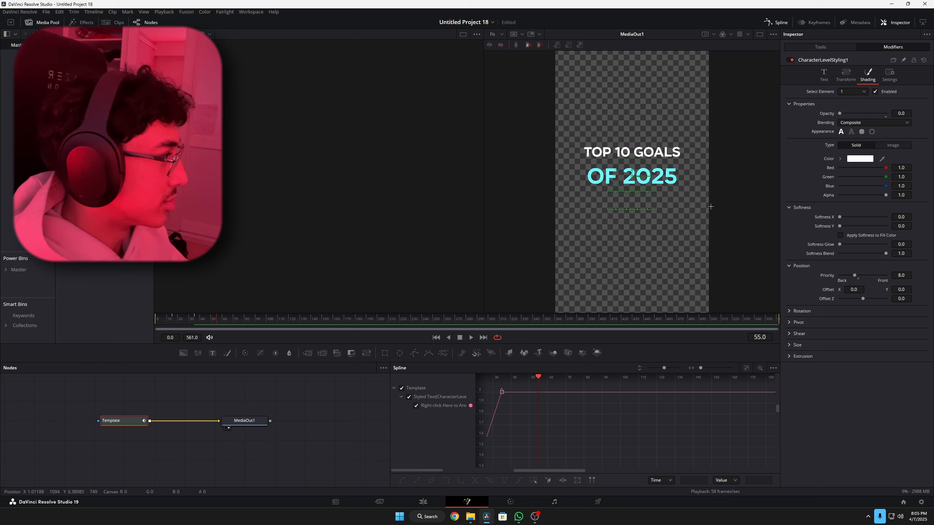
left_click_drag(193, 319, 143, 325)
left_click(472, 337)
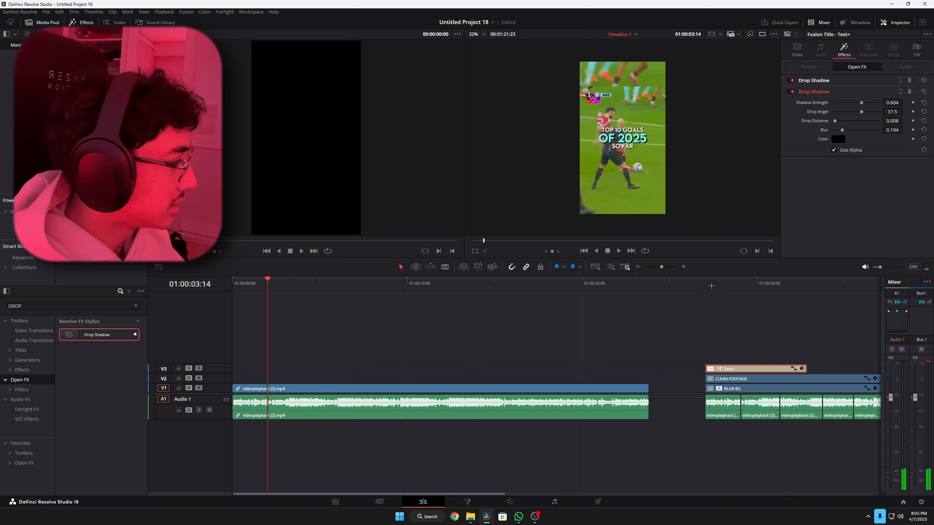
- Play the title on the edit timeline, set its line spacing to 0.787, and compare it with the reference title
left_click(694, 283)
key("space")
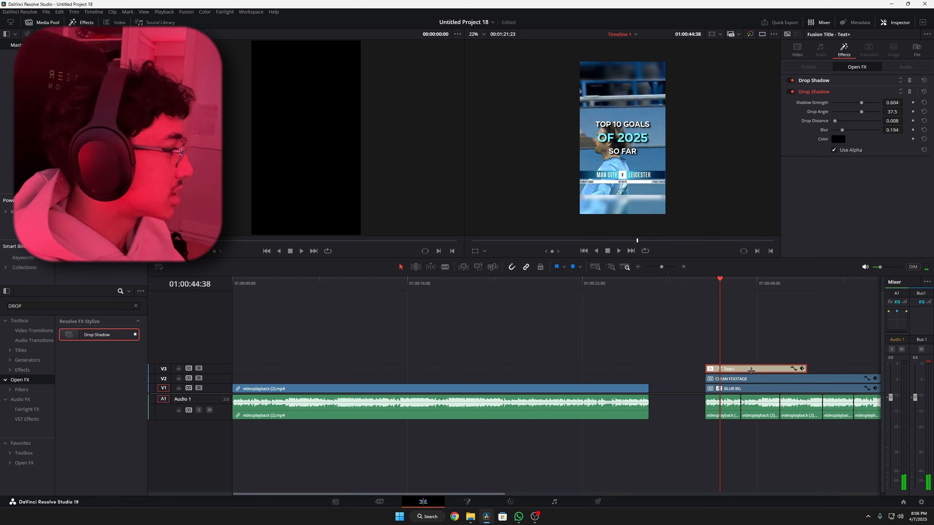
left_click(797, 52)
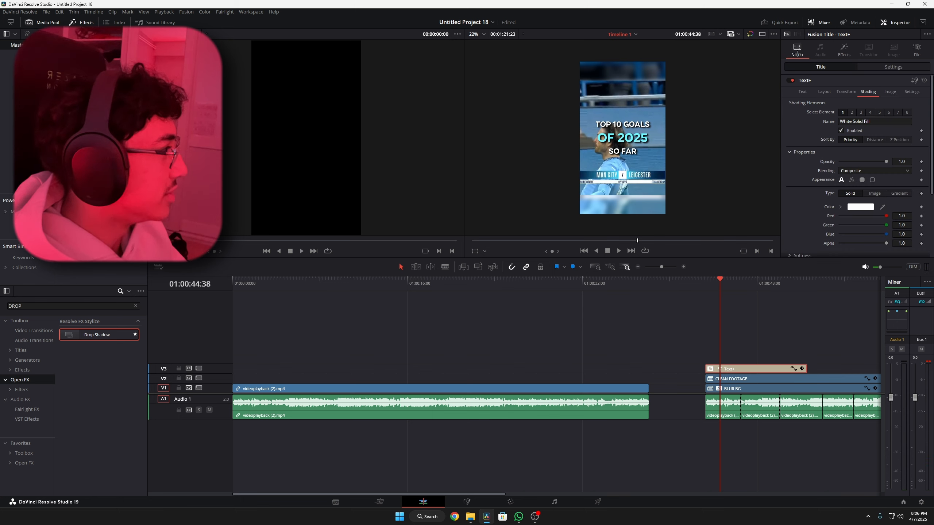
left_click(803, 91)
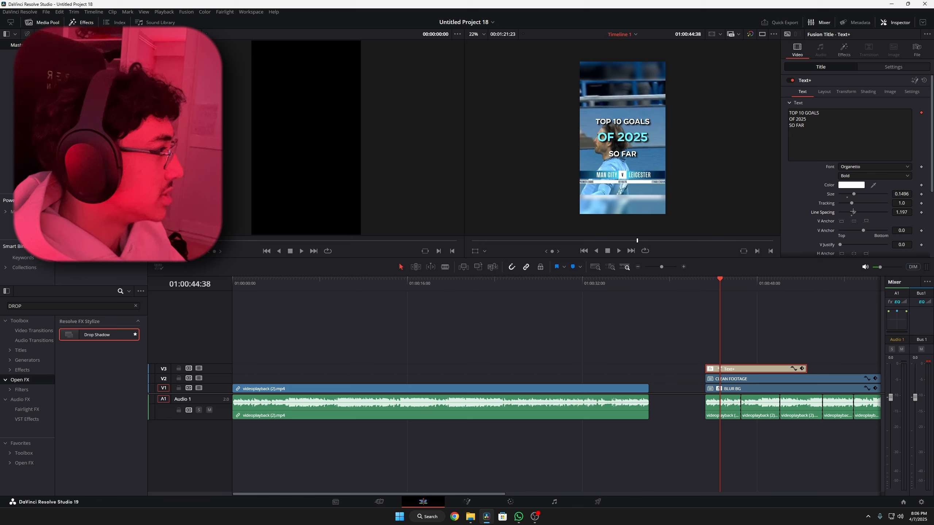
left_click_drag(853, 212, 849, 212)
left_click(269, 307)
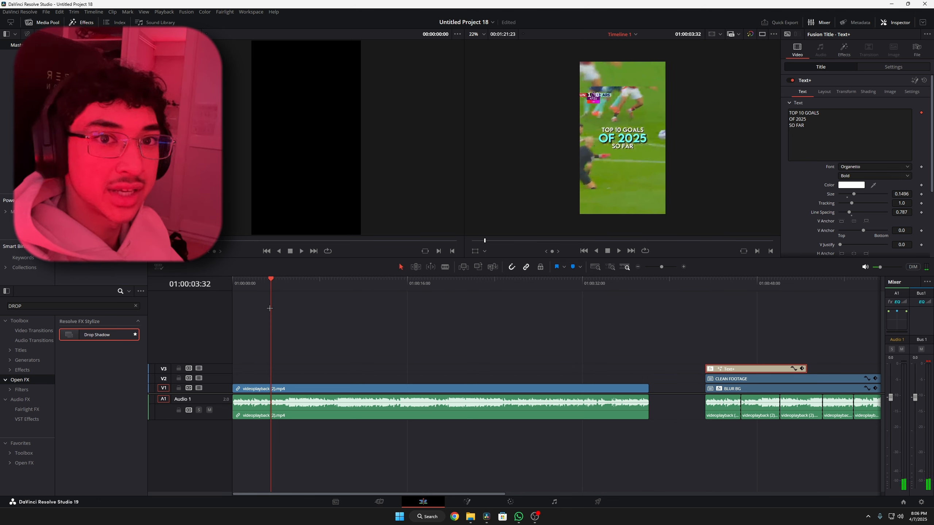
- Play the reference clip, find the Adjustment Clip effect, and add it above CLEAN FOOTAGE at 01:00:54:01
key("space")
scroll(621, 150, "up", 2)
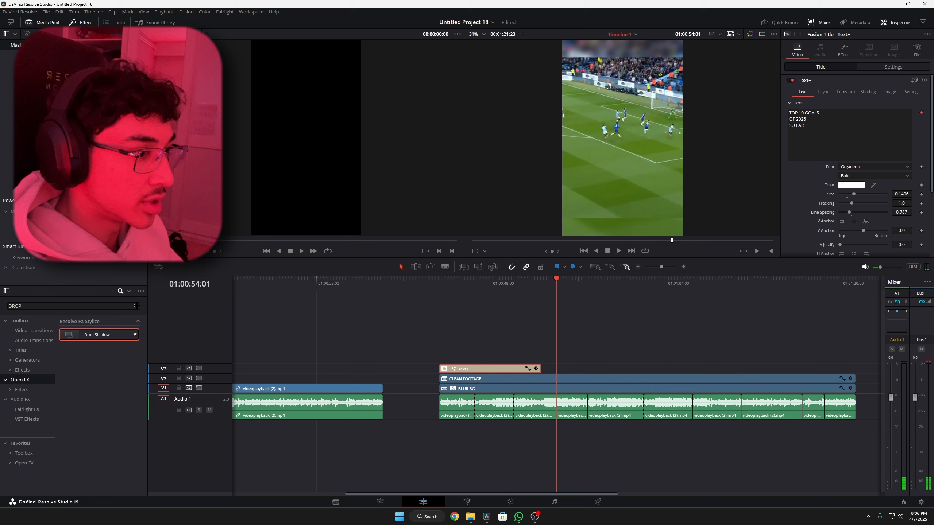
left_click(136, 306)
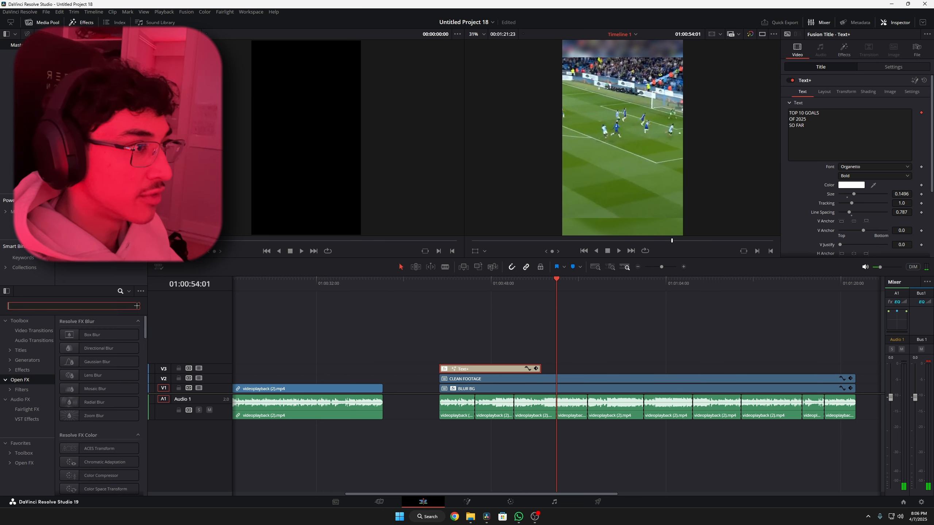
type("ADJUS")
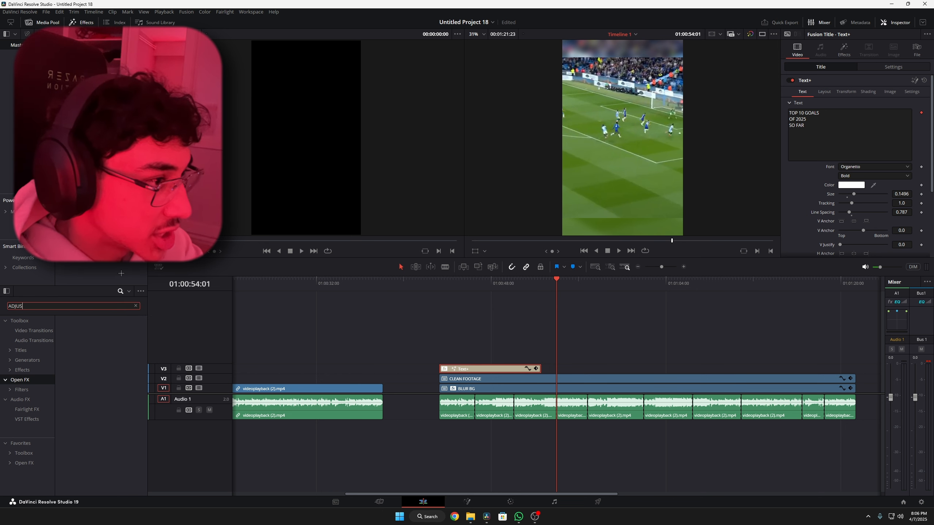
left_click(34, 370)
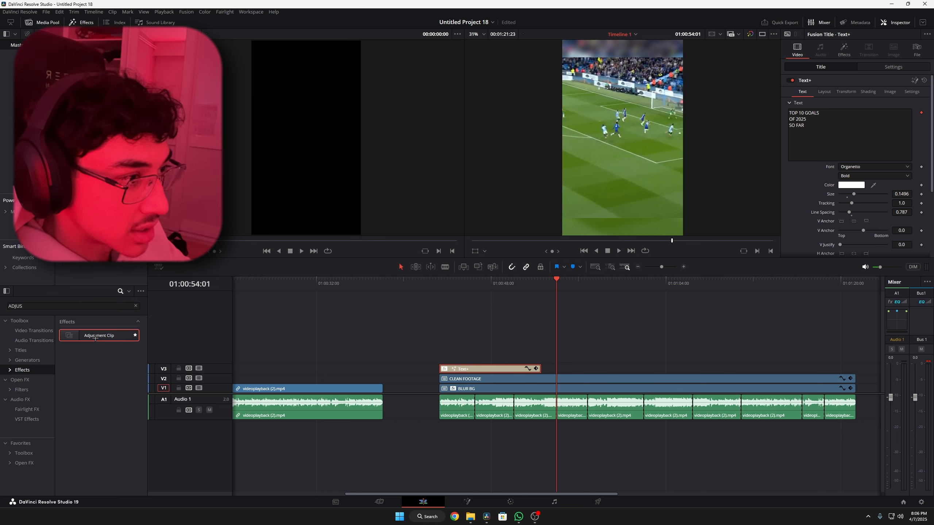
left_click_drag(99, 335, 589, 368)
- Enlarge track V3, mark the adjustment clip 10 frames in at 01:00:54:11, and split it at 01:00:54:21
left_click_drag(561, 283, 554, 284)
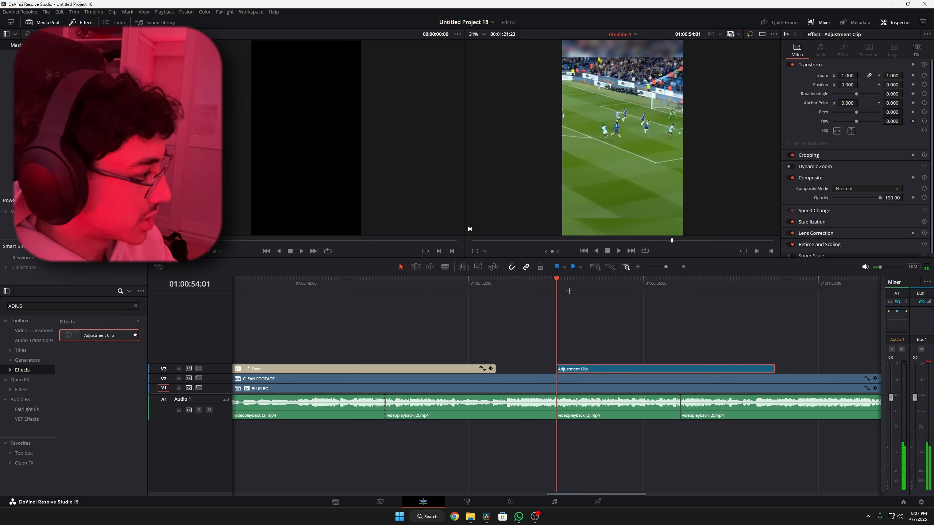
key("space")
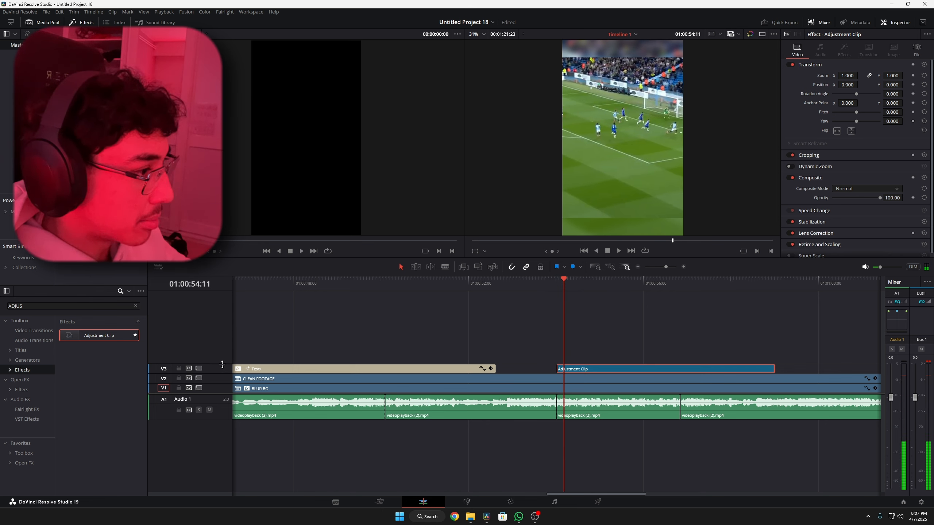
left_click_drag(222, 364, 222, 344)
key("m")
key("ctrl+equal")
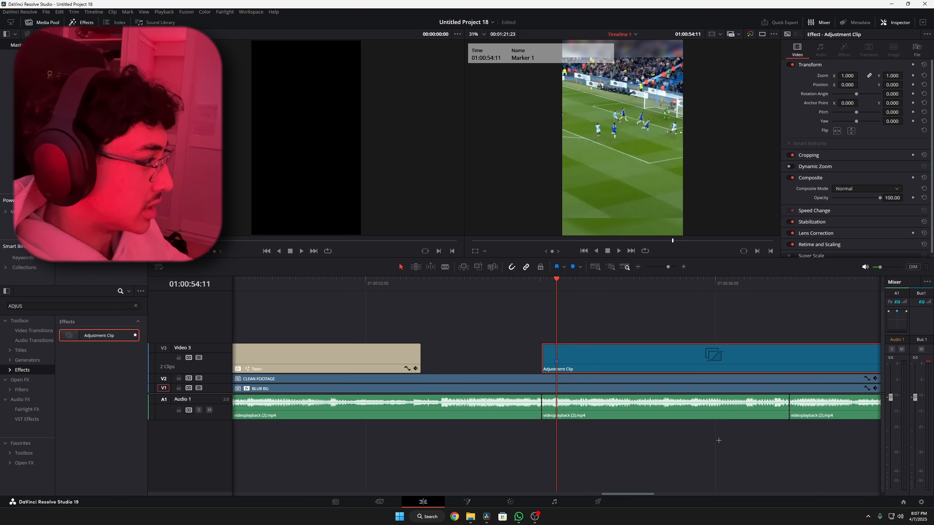
key("space")
key("ctrl+b")
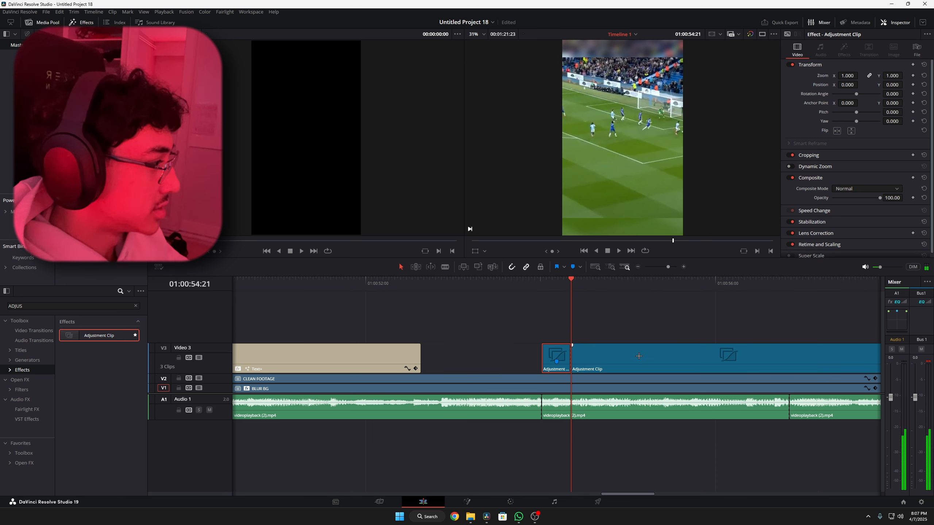
- Delete the part of the adjustment clip after 01:00:54:21 and open the remaining short piece in Fusion
left_click(639, 356)
key("Delete")
right_click(554, 356)
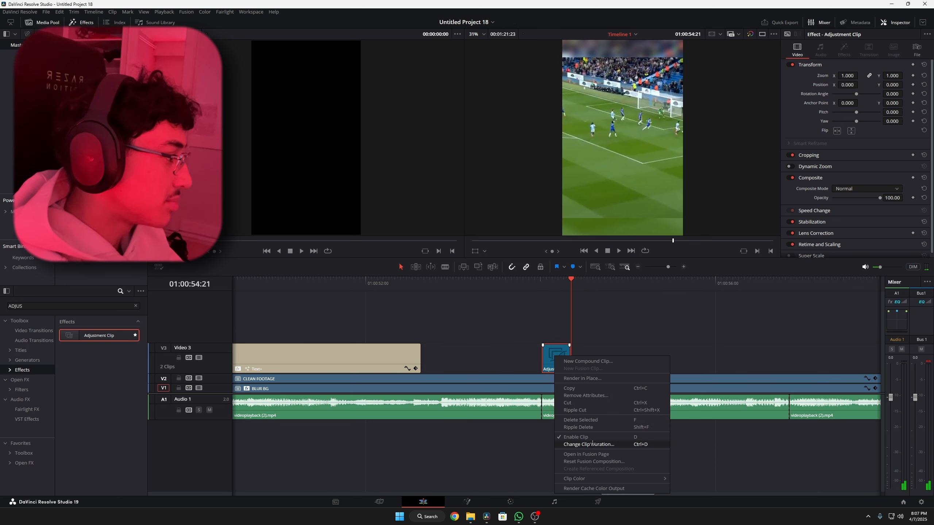
left_click(577, 453)
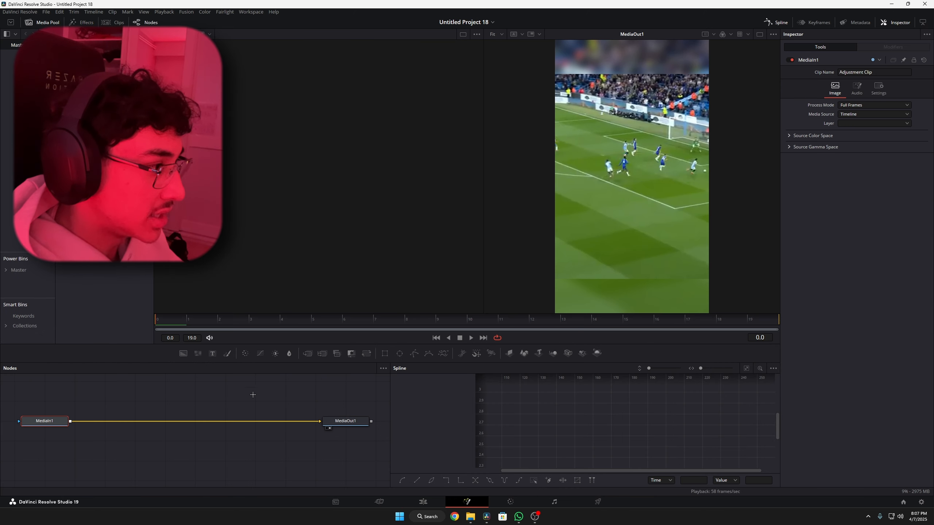
- Add a Transform node after MediaIn1 and keyframe its Size at 1.0 on frame 0
key("shift+space")
type("TRANS")
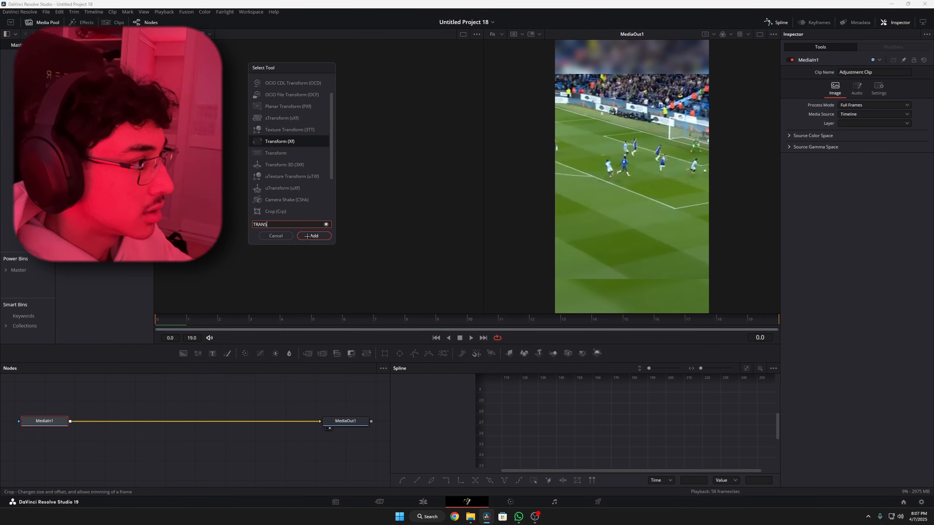
key("Return")
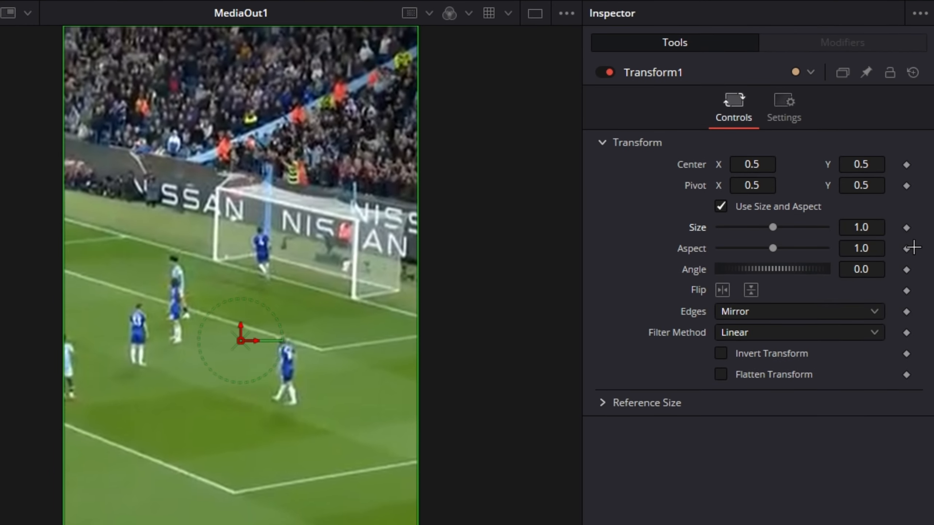
left_click(906, 227)
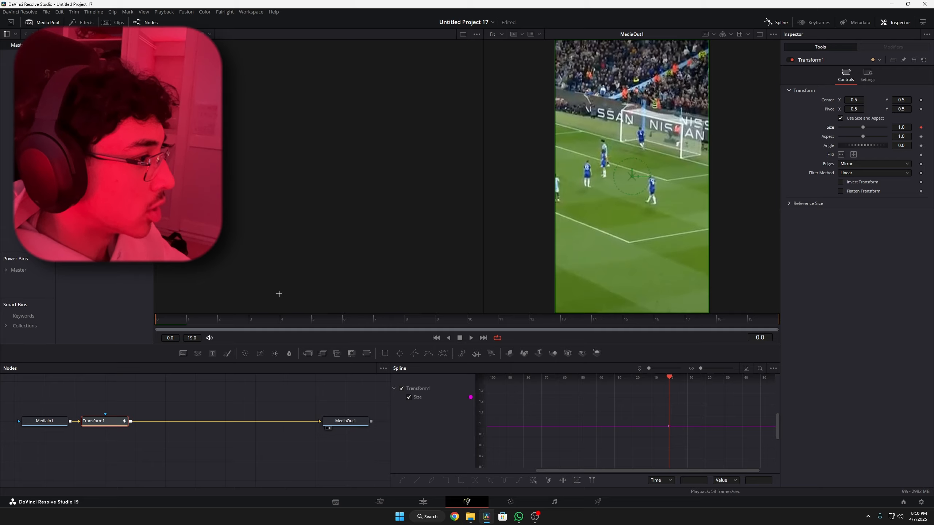
- Keyframe the Transform's Size at 0.3 on frame 10
key("space")
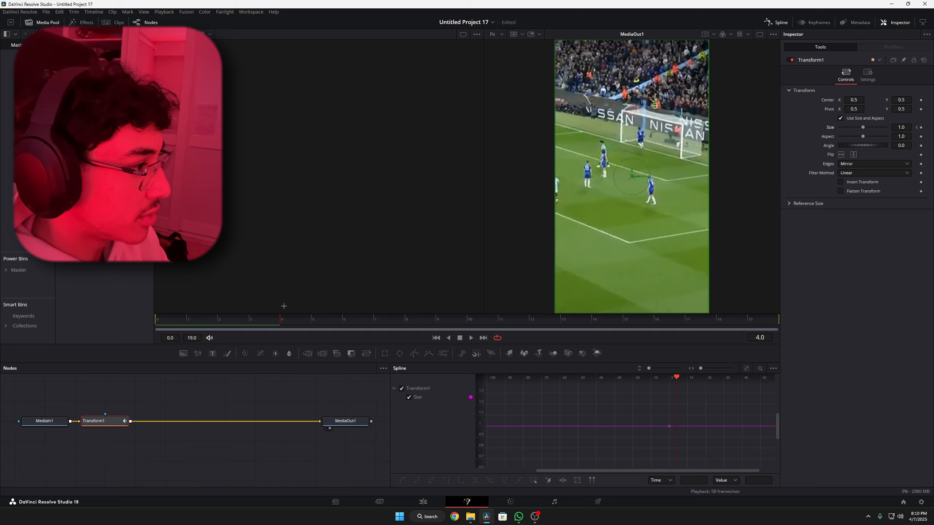
key("Right")
key("Right")
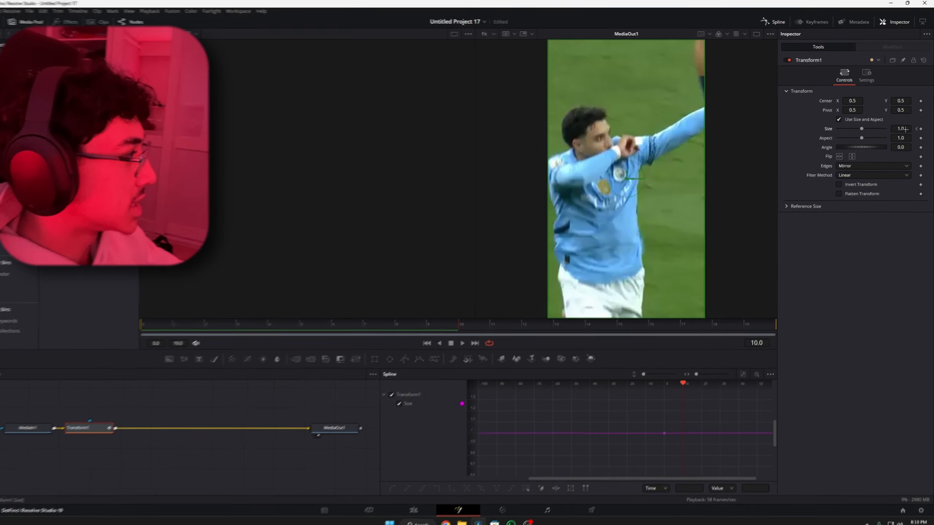
double_click(900, 128)
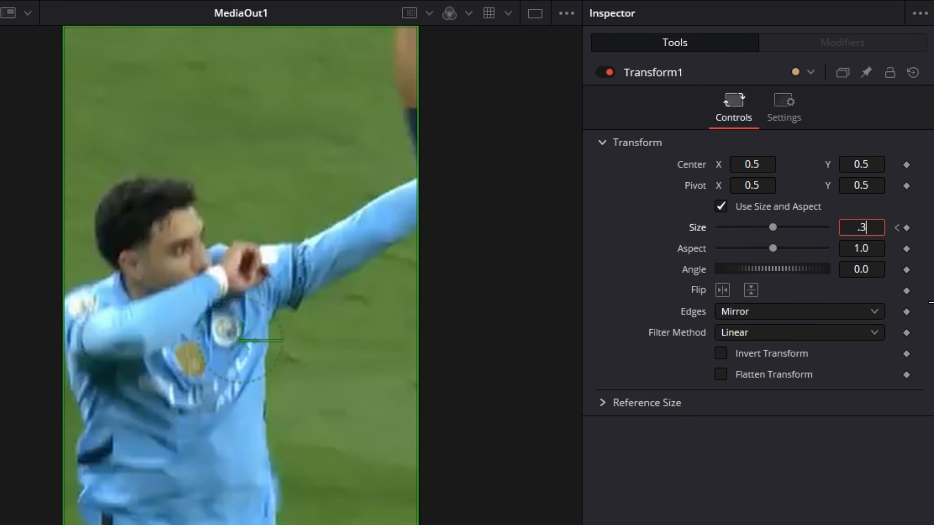
type(".3")
key("Tab")
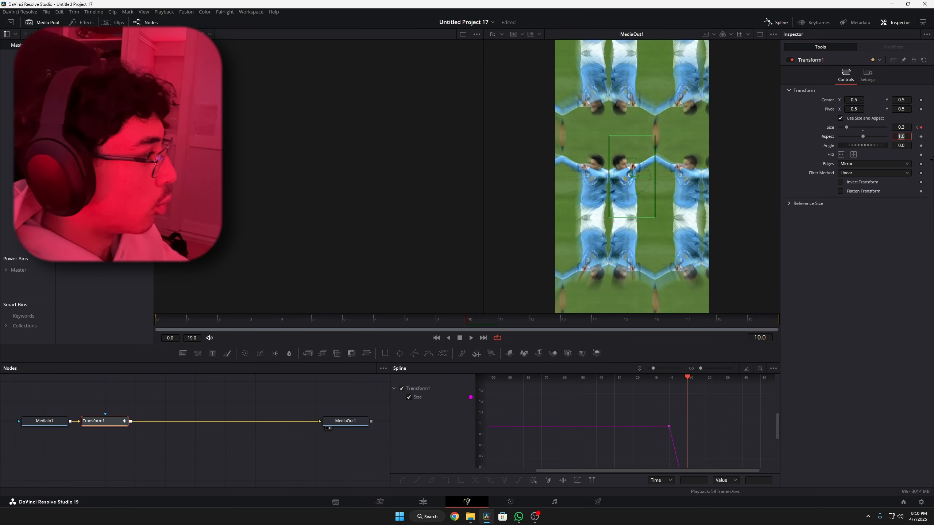
- Keyframe the Transform's Size at 1.7 on frame 11
left_click(500, 322)
double_click(903, 127)
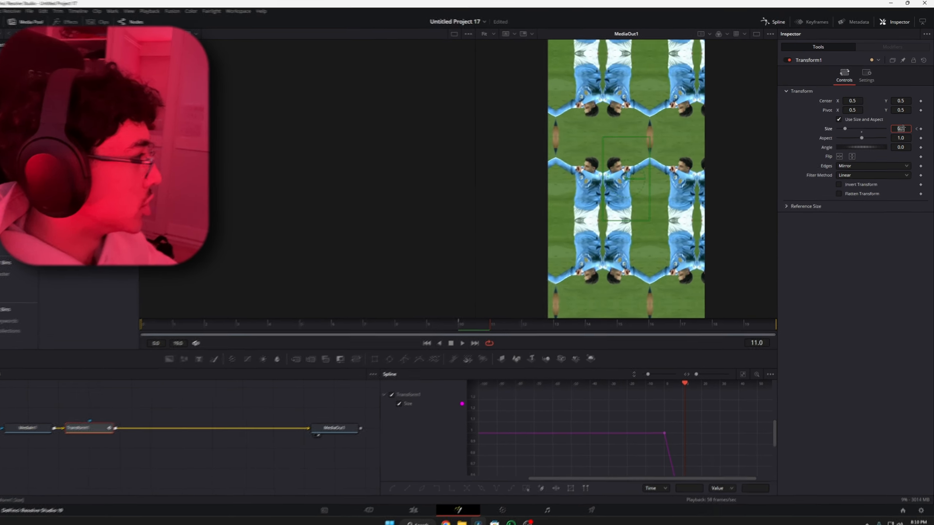
type("1.")
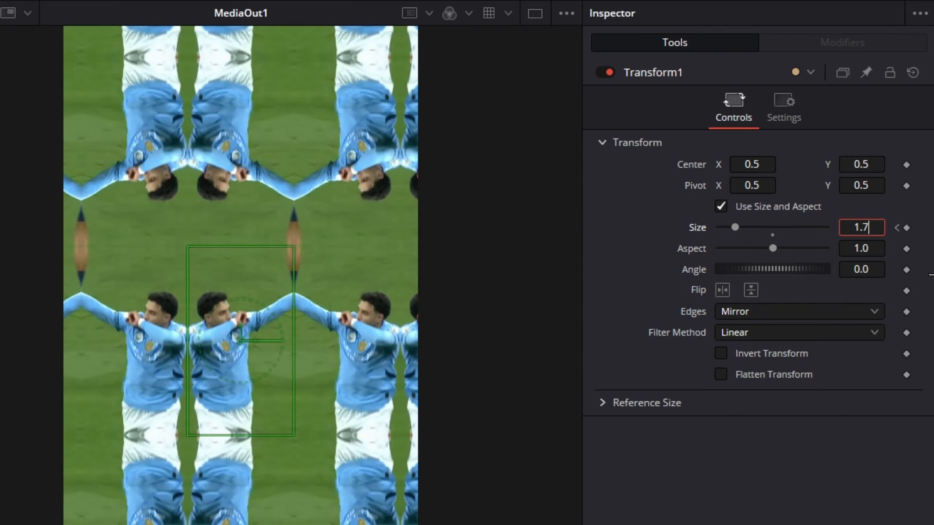
type("7")
key("Tab")
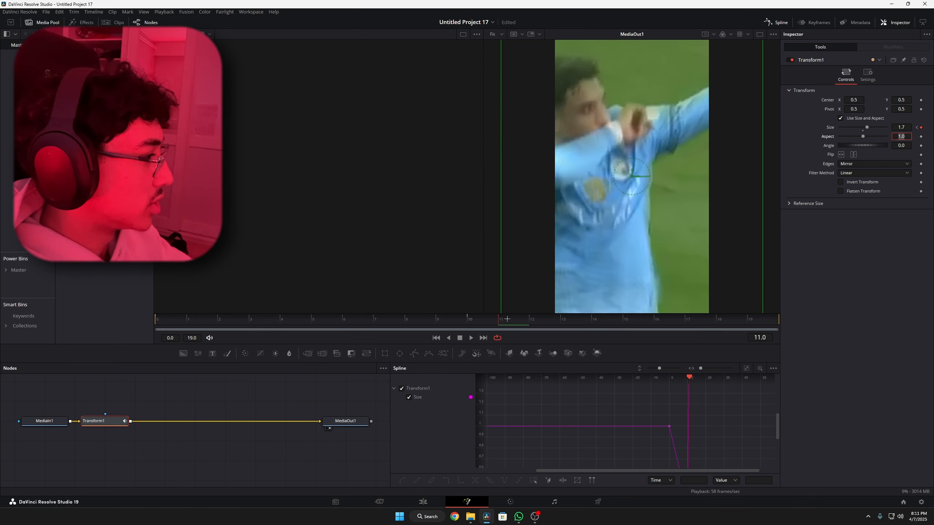
- Keyframe the Transform's Size back at 1.0 at the end of the composition
left_click_drag(503, 319, 836, 352)
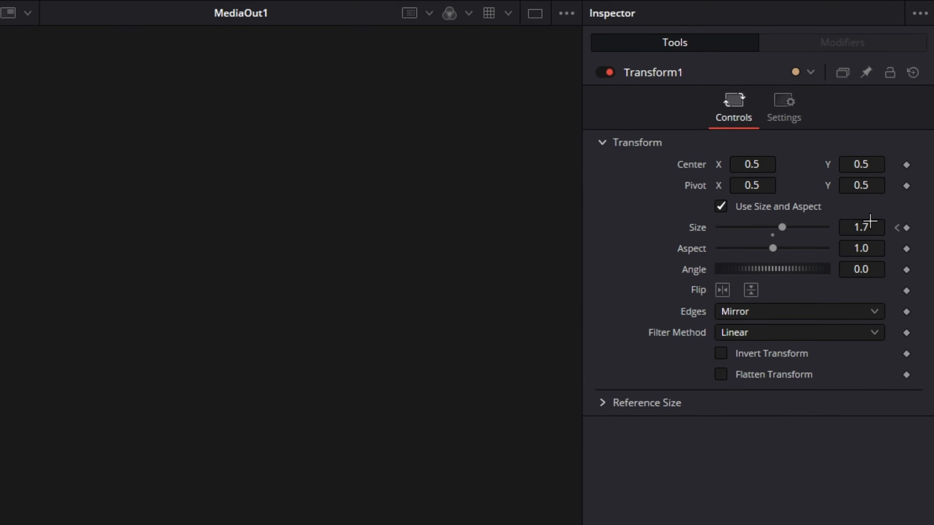
left_click(869, 220)
type("1")
key("Tab")
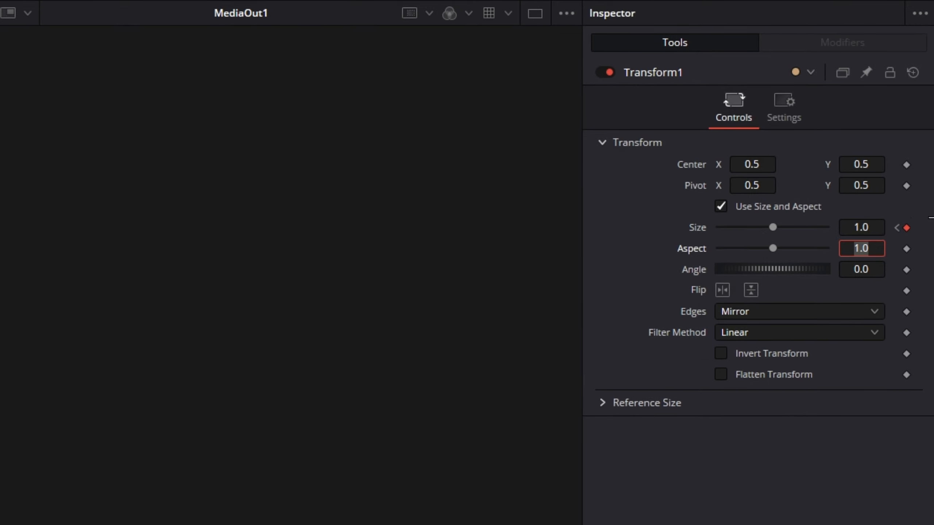
- Set the Transform's Edges option to Mirror and open the node's additional settings
left_click(745, 315)
left_click(733, 388)
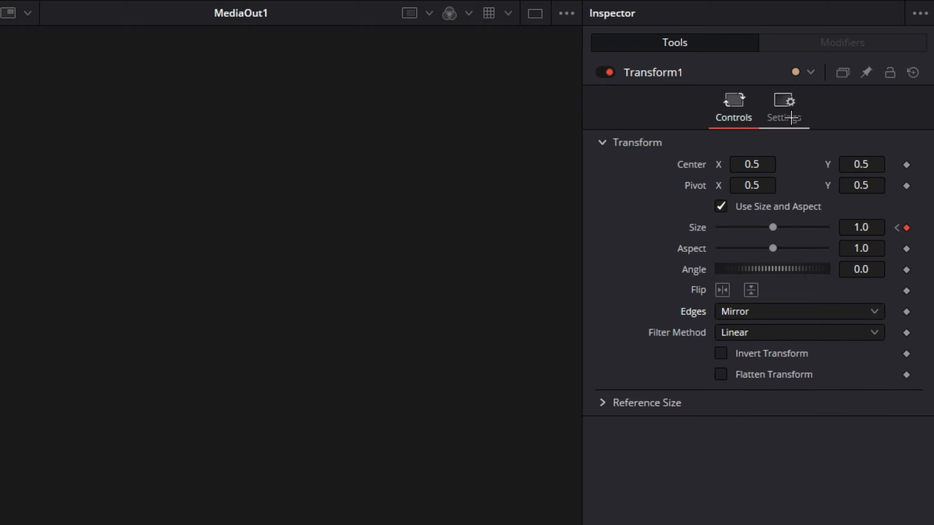
left_click(791, 118)
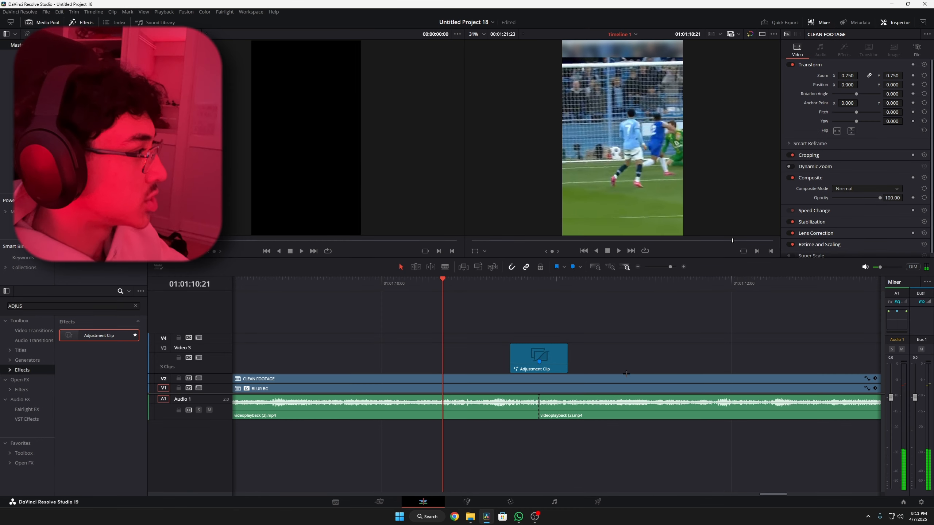
- Play the edit timeline from 01:01:10:21 across the adjustment clip, check the following cuts, and return to the clip's start at 01:01:10:44
key("space")
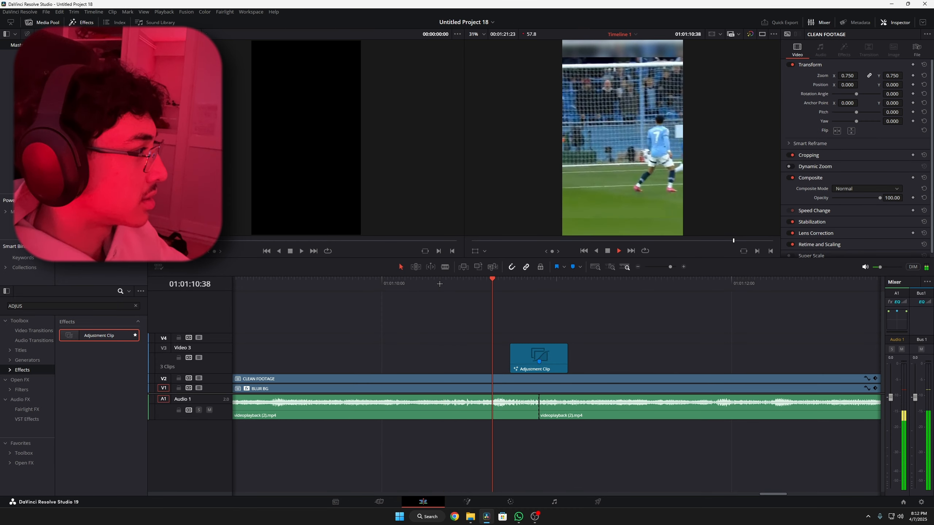
scroll(627, 345, "down", 5)
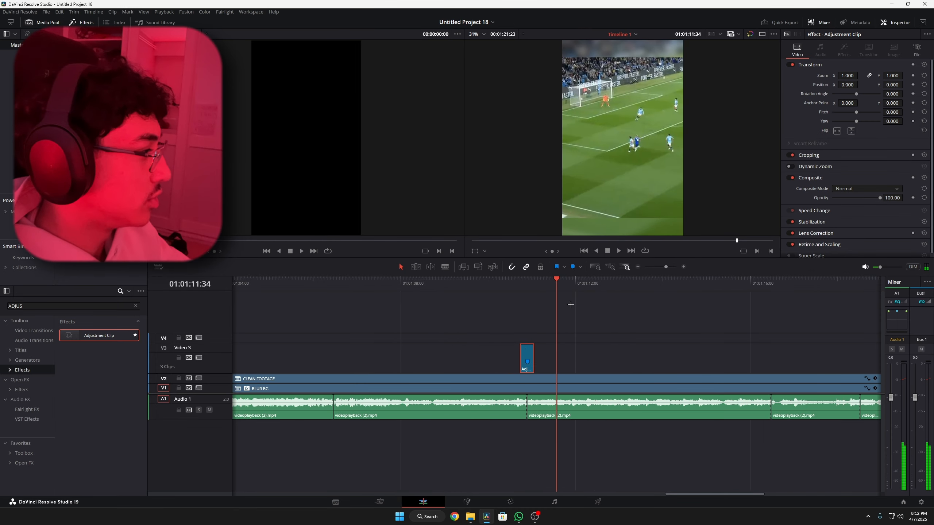
left_click_drag(553, 279, 783, 282)
scroll(779, 346, "right", 3)
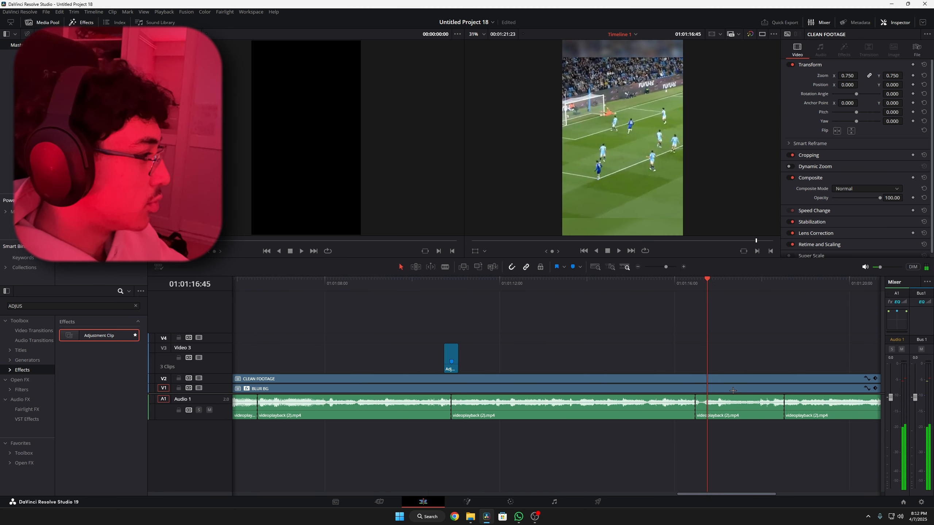
left_click(444, 282)
scroll(499, 334, "up", 6)
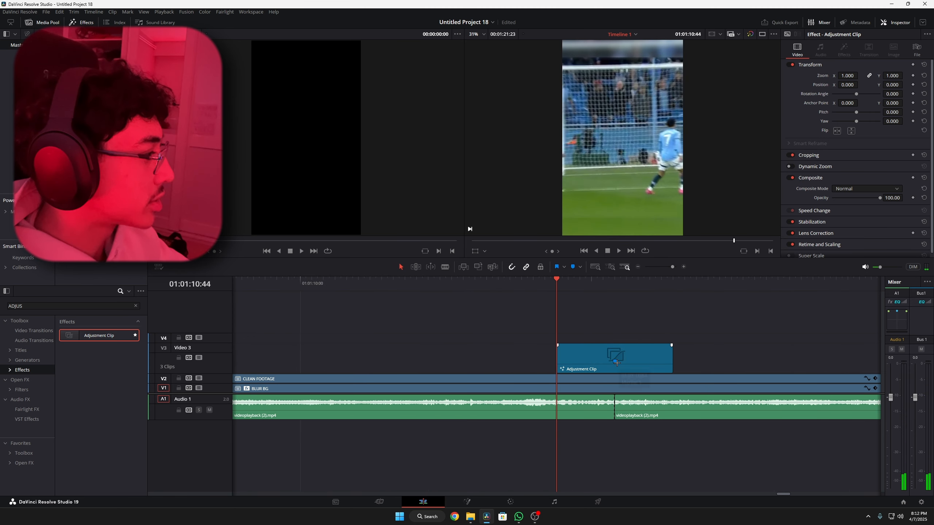
- Split CLEAN FOOTAGE, BLUR BG and the audio at 01:01:11:15 and select the CLEAN FOOTAGE piece before the cut
mouse_move(559, 282)
left_mouse_down()
mouse_move(615, 282)
mouse_move(579, 313)
mouse_move(532, 325)
mouse_move(702, 349)
mouse_move(757, 369)
left_mouse_up()
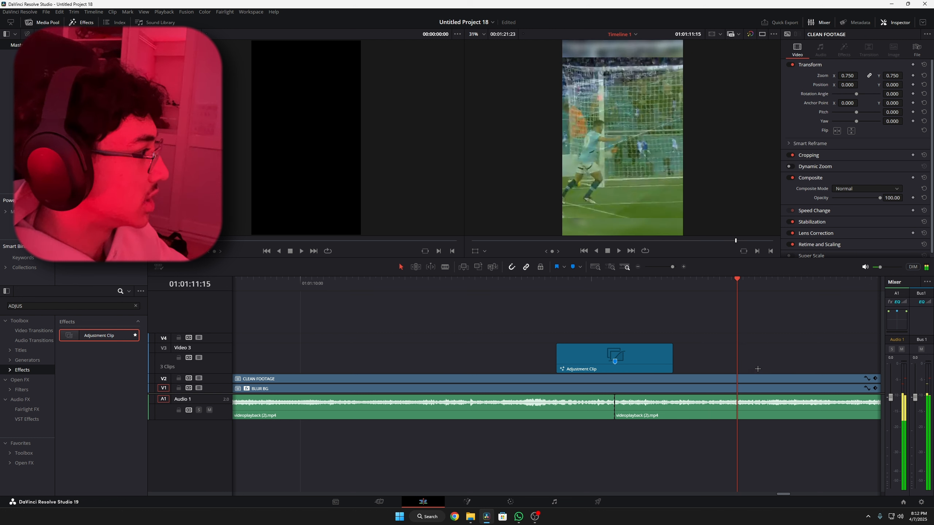
scroll(746, 335, "down", 2)
scroll(746, 336, "up", 4)
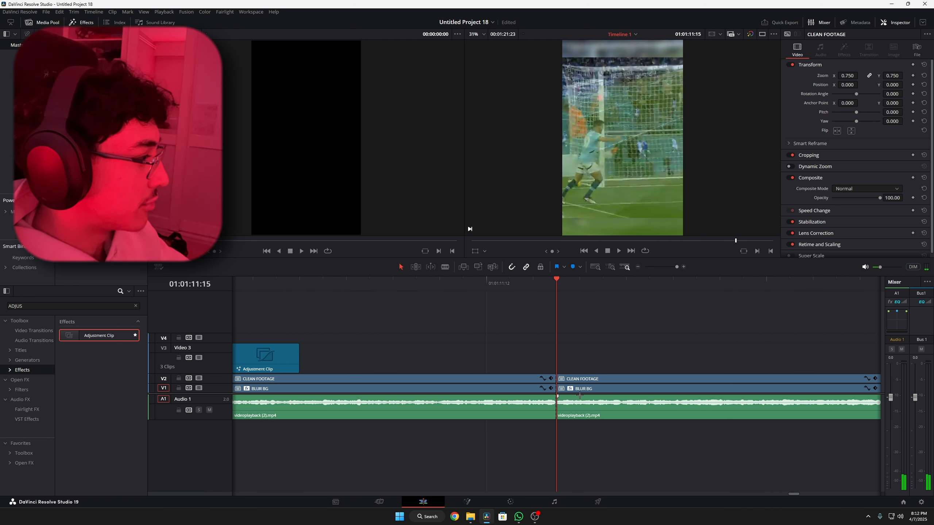
left_click(523, 379)
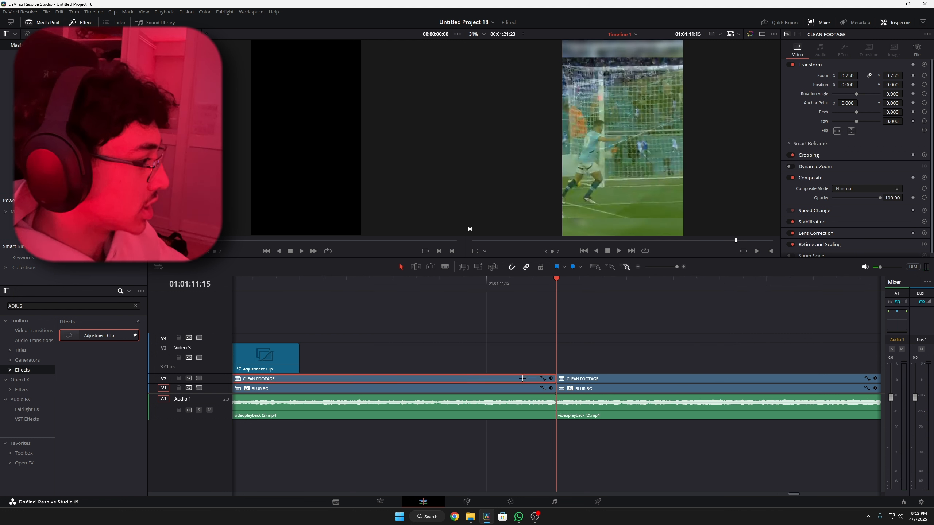